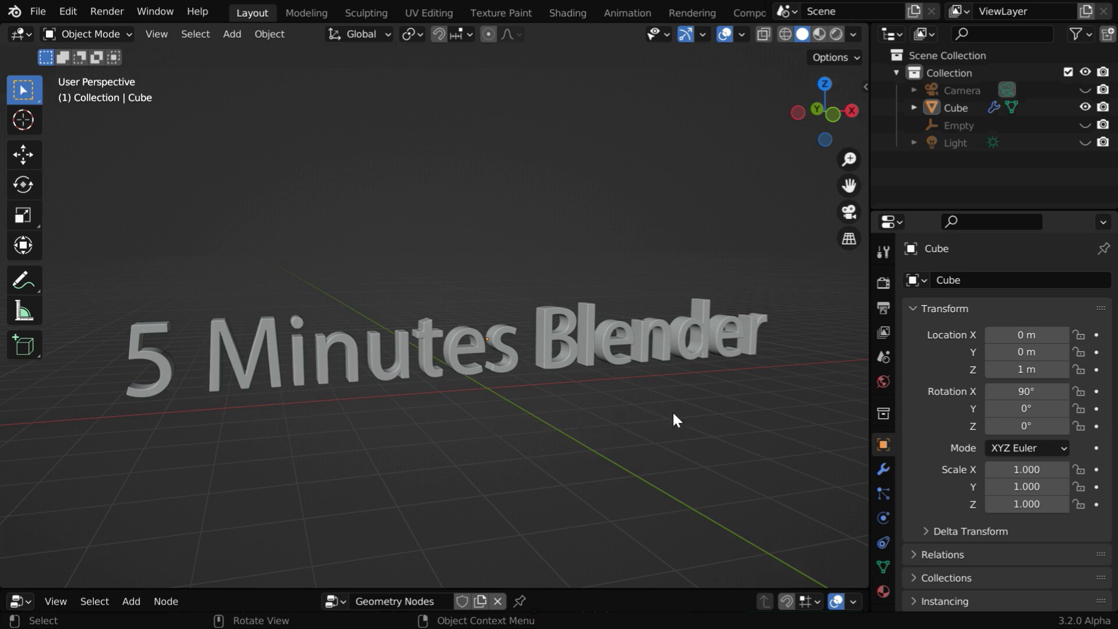
# Orbit around the 3D text and enlarge the Geometry Nodes editor below the viewport.
pyautogui.moveTo(682, 414); pyautogui.dragTo(676, 440, button='middle')
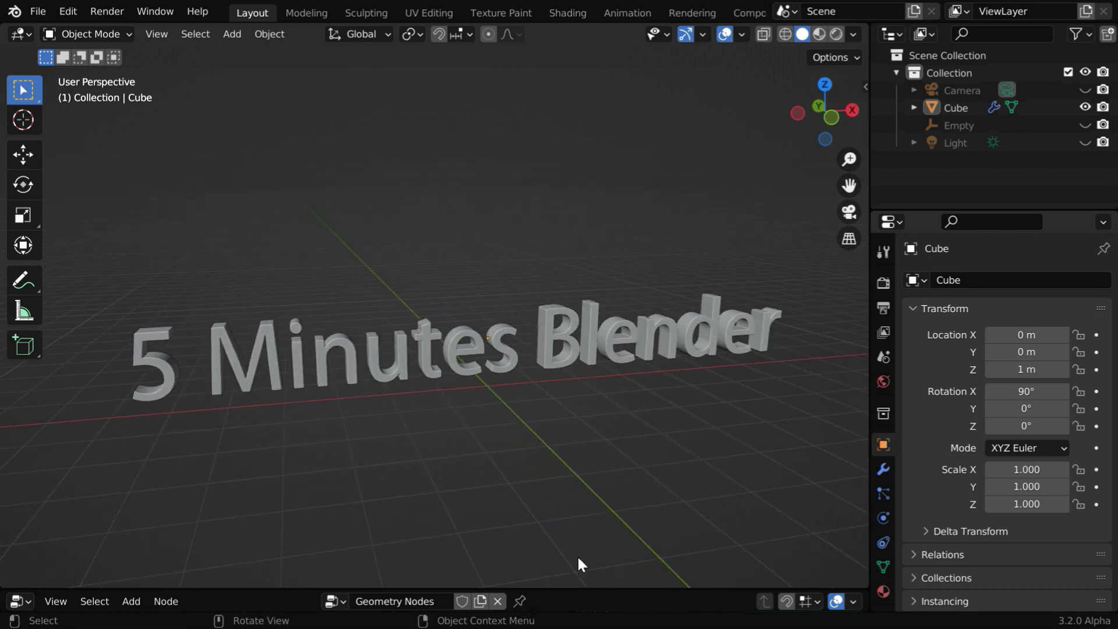
pyautogui.moveTo(564, 590); pyautogui.dragTo(529, 258)
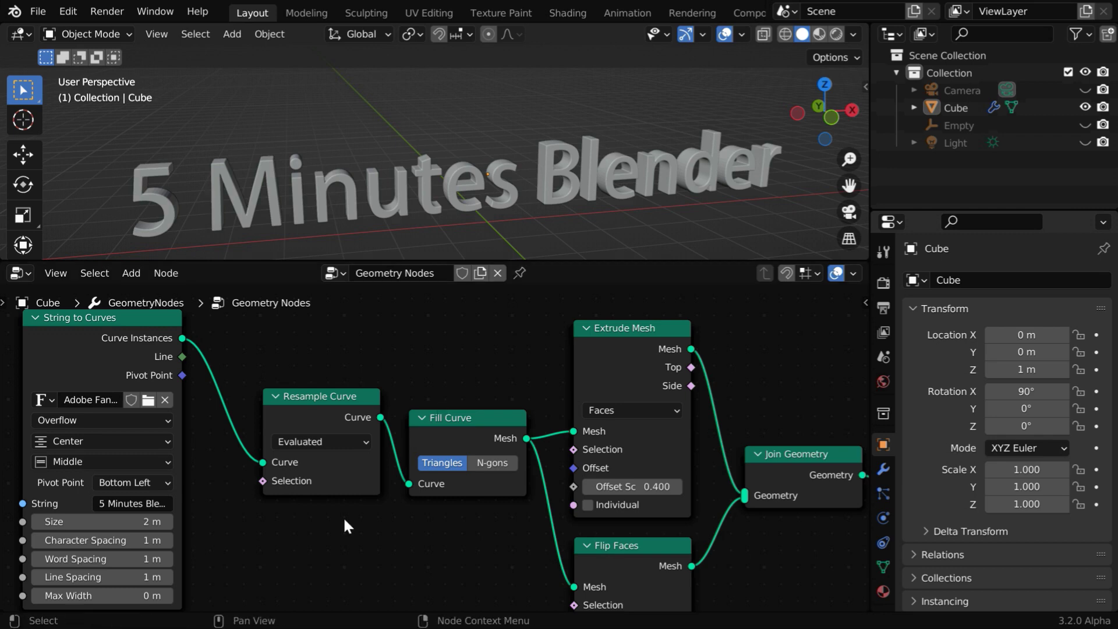
pyautogui.click(141, 316)
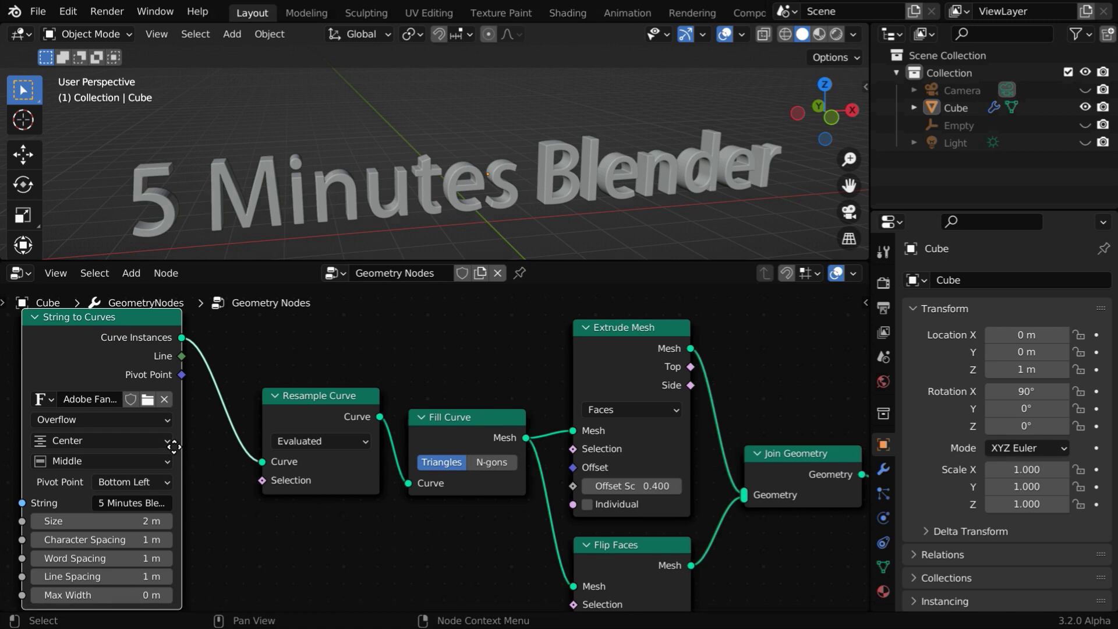
# Add a String input node and a duplicate of it left of String to Curves.
pyautogui.moveTo(174, 445); pyautogui.dragTo(668, 440, button='middle')
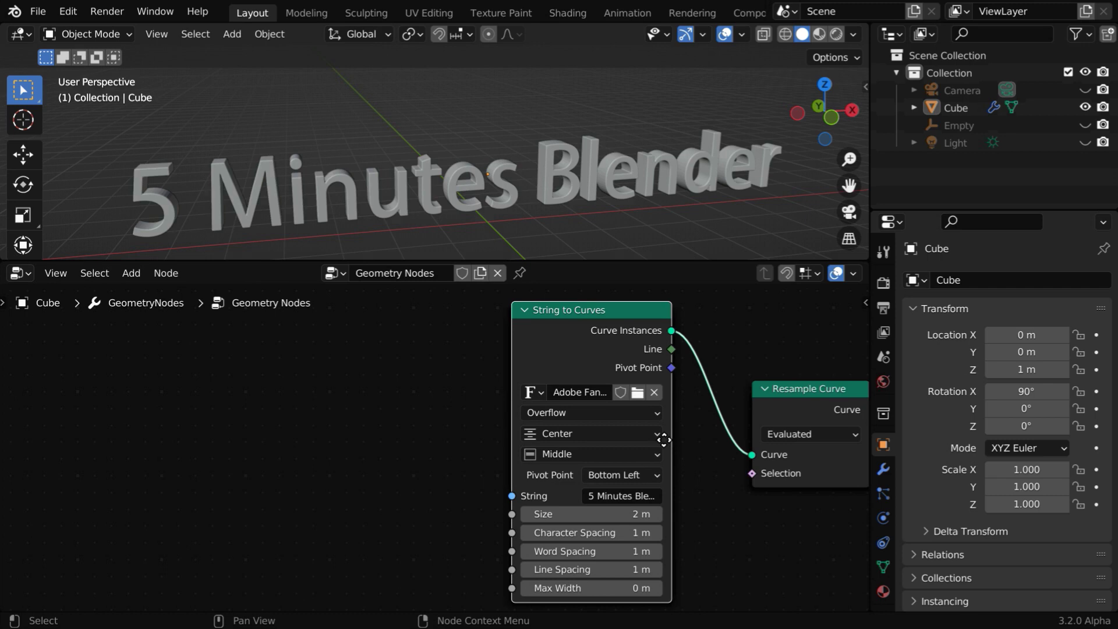
pyautogui.click(134, 278)
pyautogui.moveTo(185, 407)
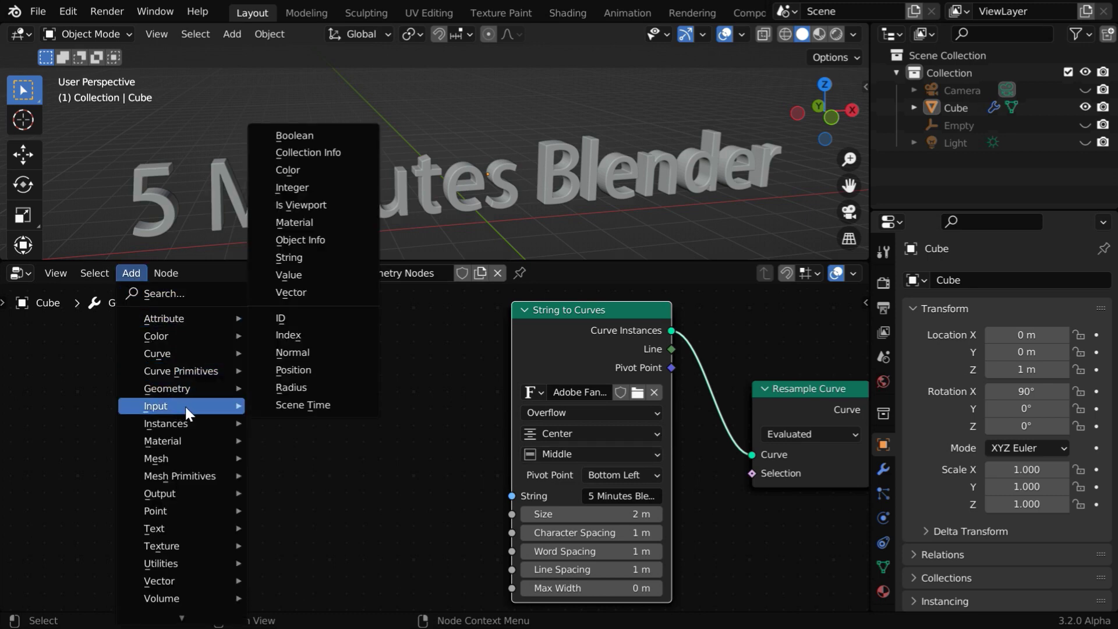
pyautogui.click(289, 257)
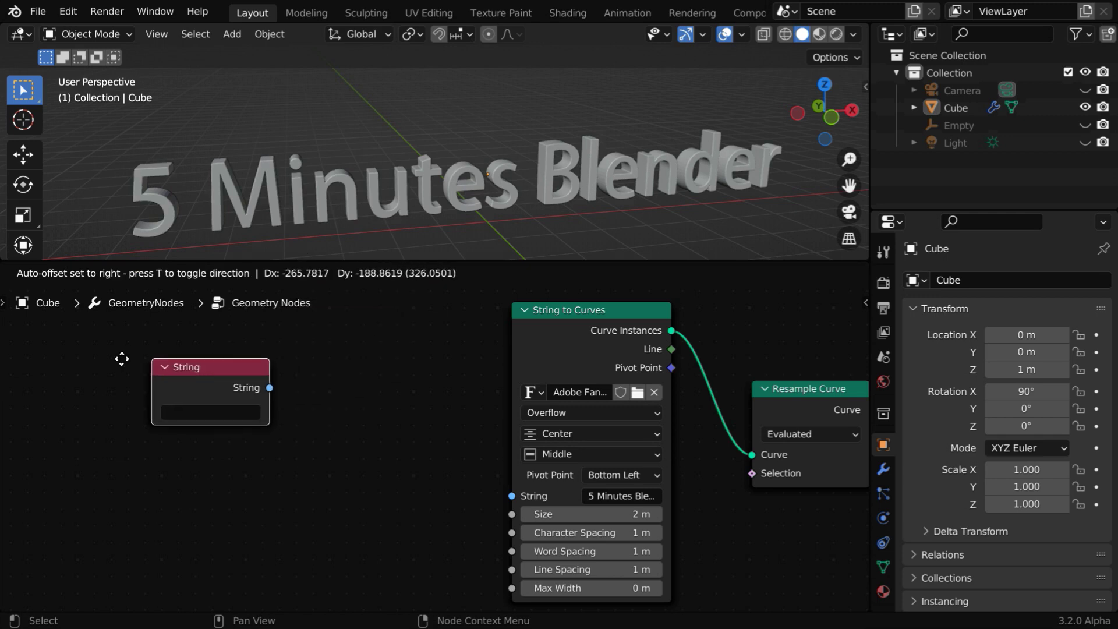
pyautogui.click(90, 348)
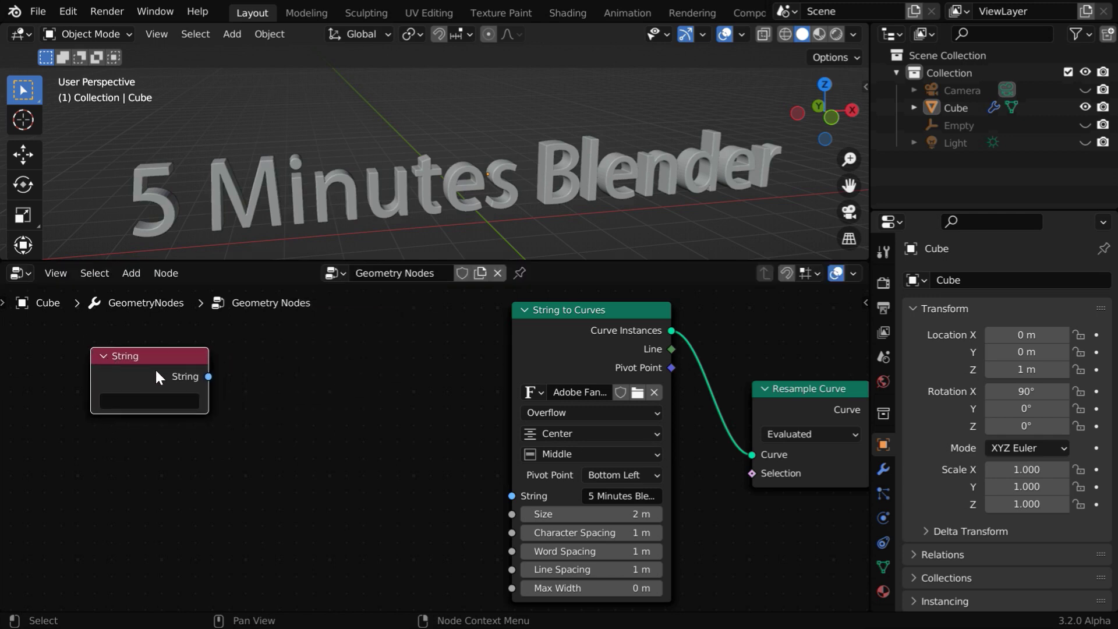
pyautogui.hotkey('shift', 'd')
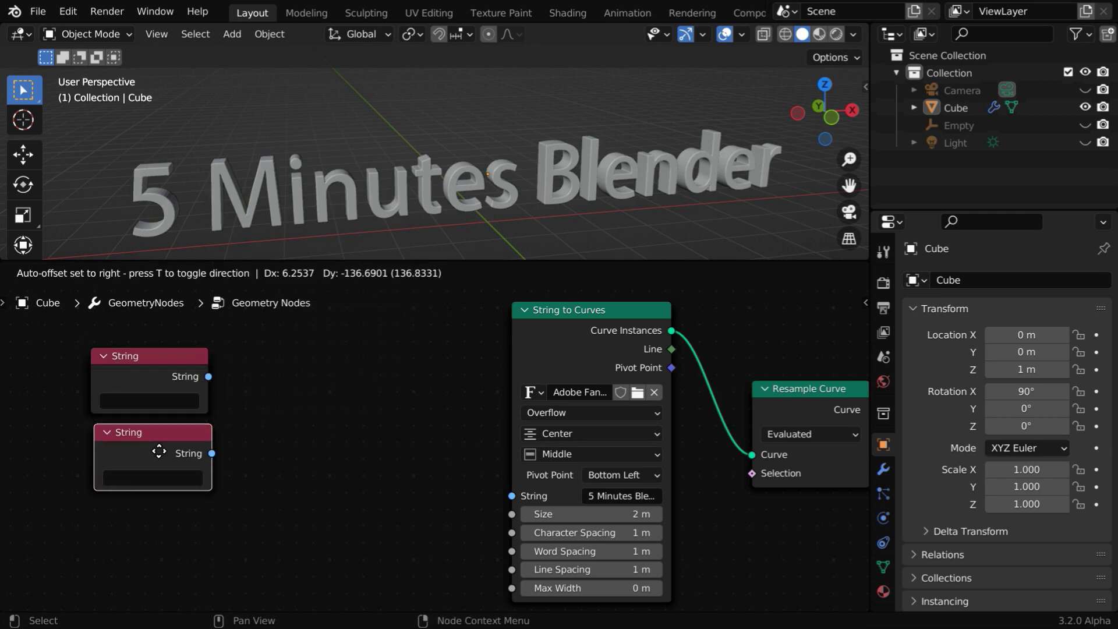
pyautogui.click(158, 473)
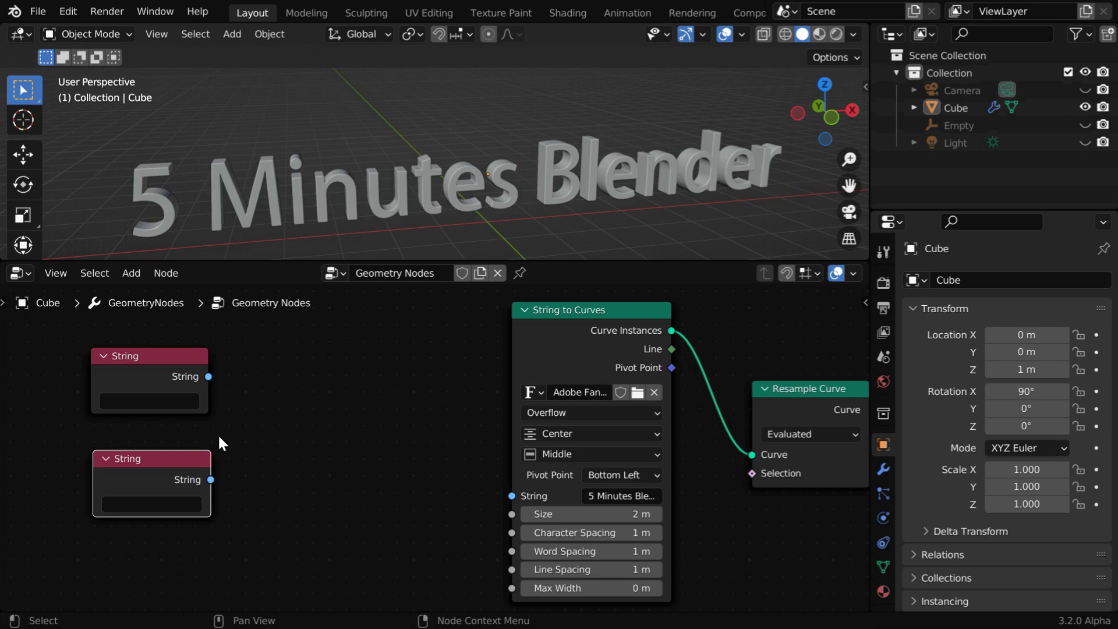
# Enter '5 Minutes' in the upper String node and 'Blender' in the lower one.
pyautogui.click(151, 402)
pyautogui.write('5 Minutes')
pyautogui.press('Return')
pyautogui.click(155, 510)
pyautogui.write('Blender')
pyautogui.press('Return')
# Combine the '5 Minutes' and 'Blender' strings in a Join Strings node feeding String to Curves.
pyautogui.click(124, 275)
pyautogui.moveTo(163, 529)
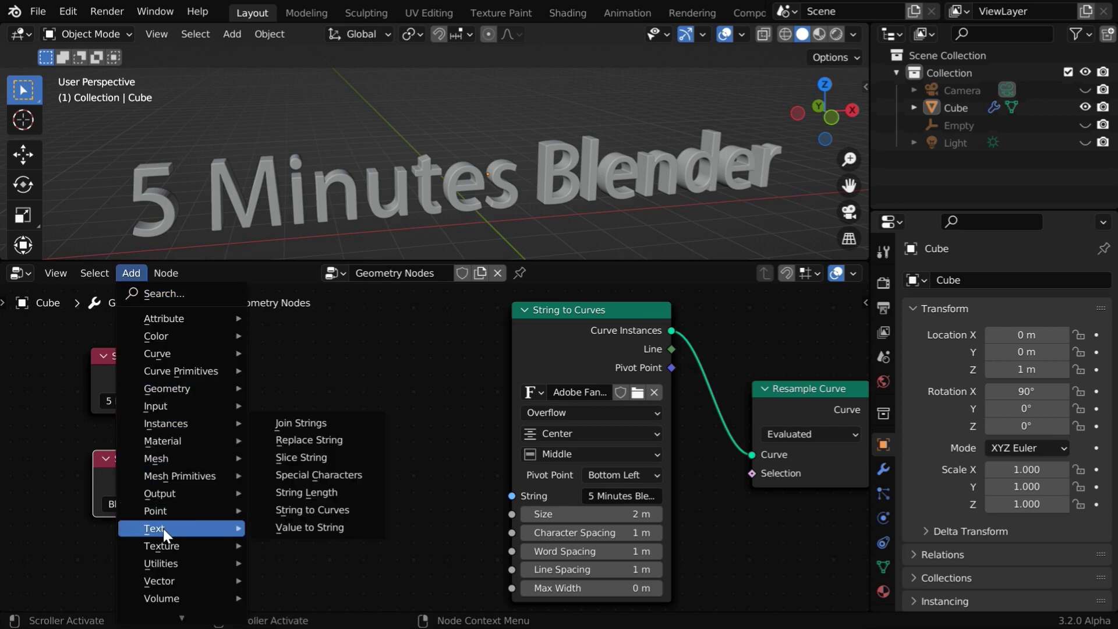
pyautogui.click(301, 423)
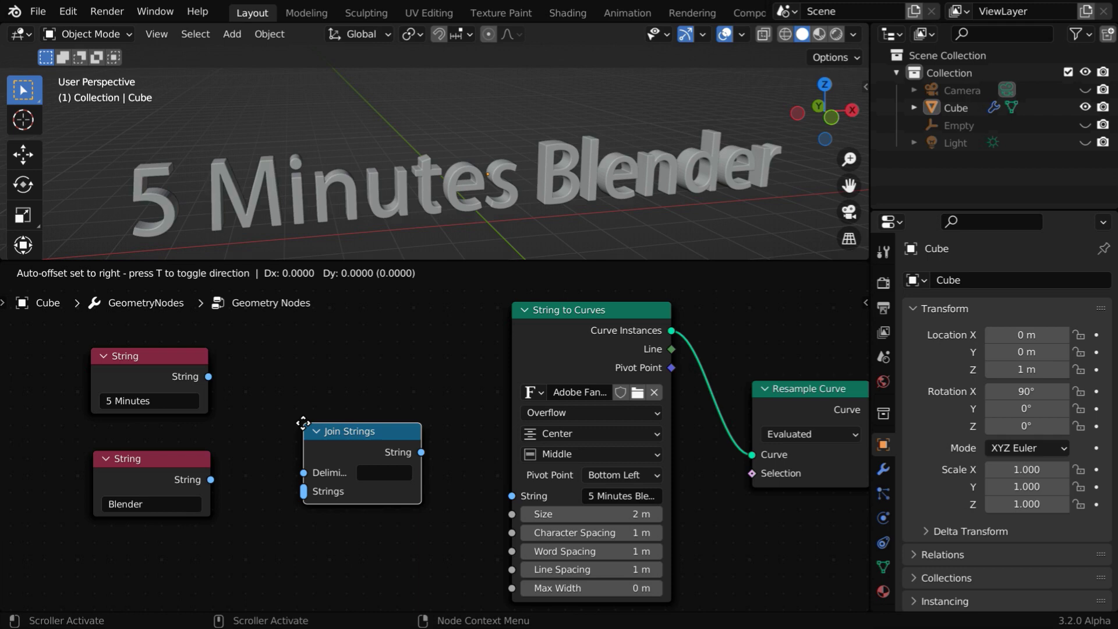
pyautogui.click(305, 452)
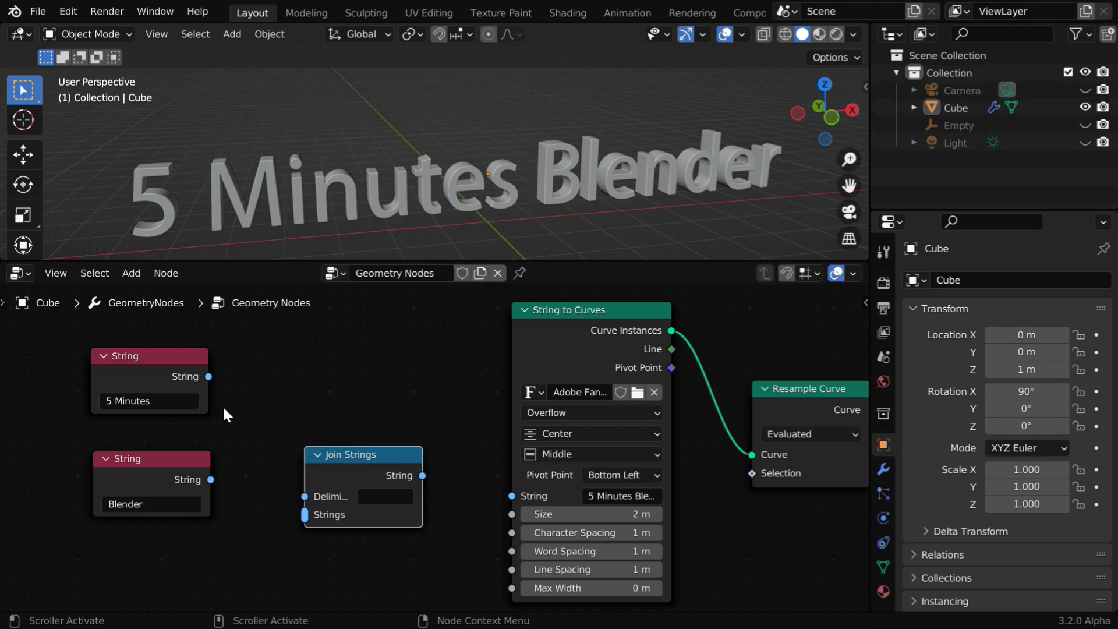
pyautogui.moveTo(209, 377); pyautogui.dragTo(300, 512)
pyautogui.moveTo(211, 480); pyautogui.dragTo(301, 523)
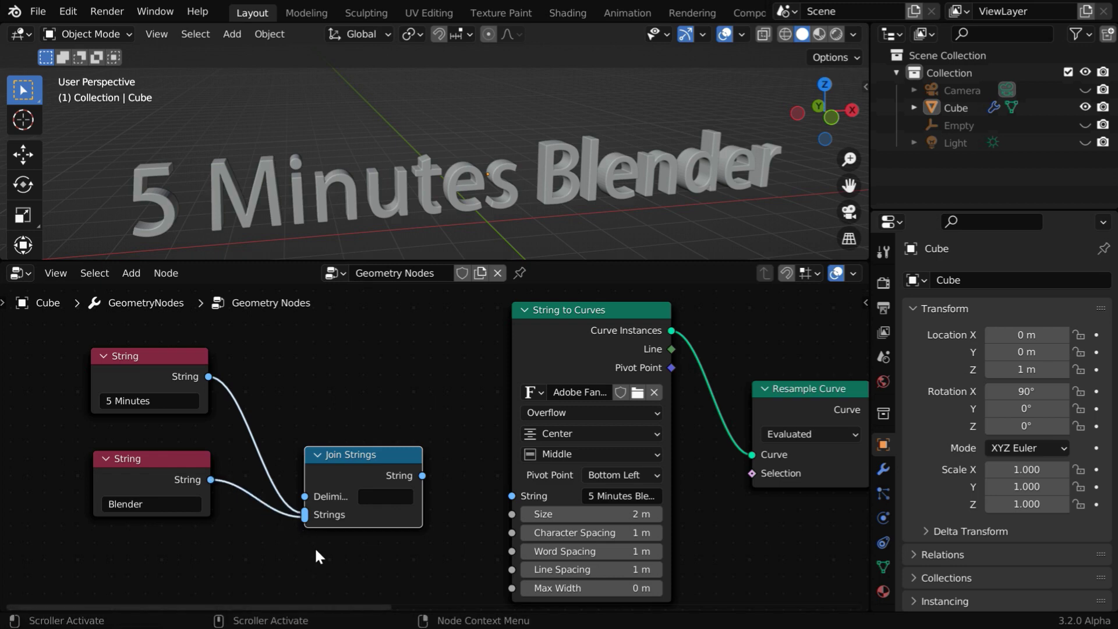
pyautogui.moveTo(424, 476); pyautogui.dragTo(515, 495)
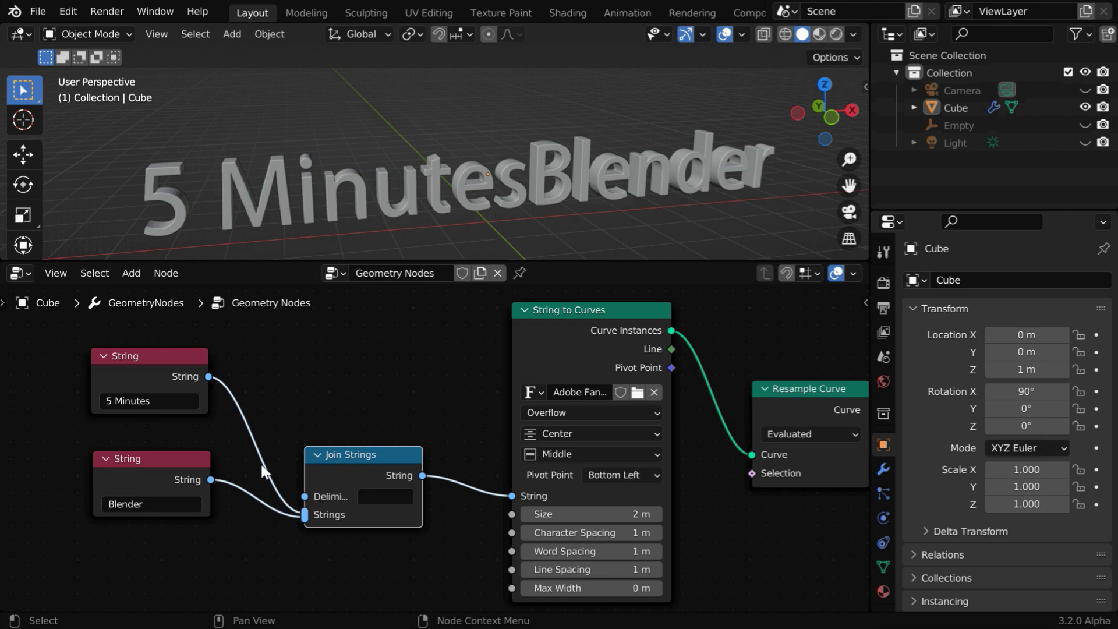
# Use a Special Characters Line Break as the Join Strings delimiter to split the text into two lines.
pyautogui.click(133, 273)
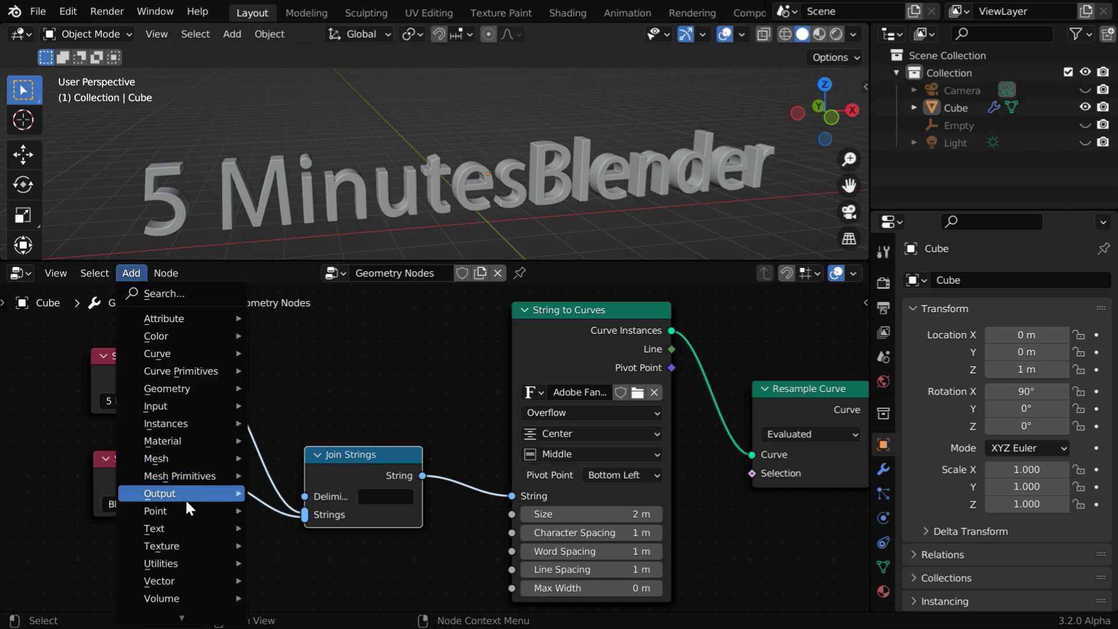
pyautogui.moveTo(193, 526)
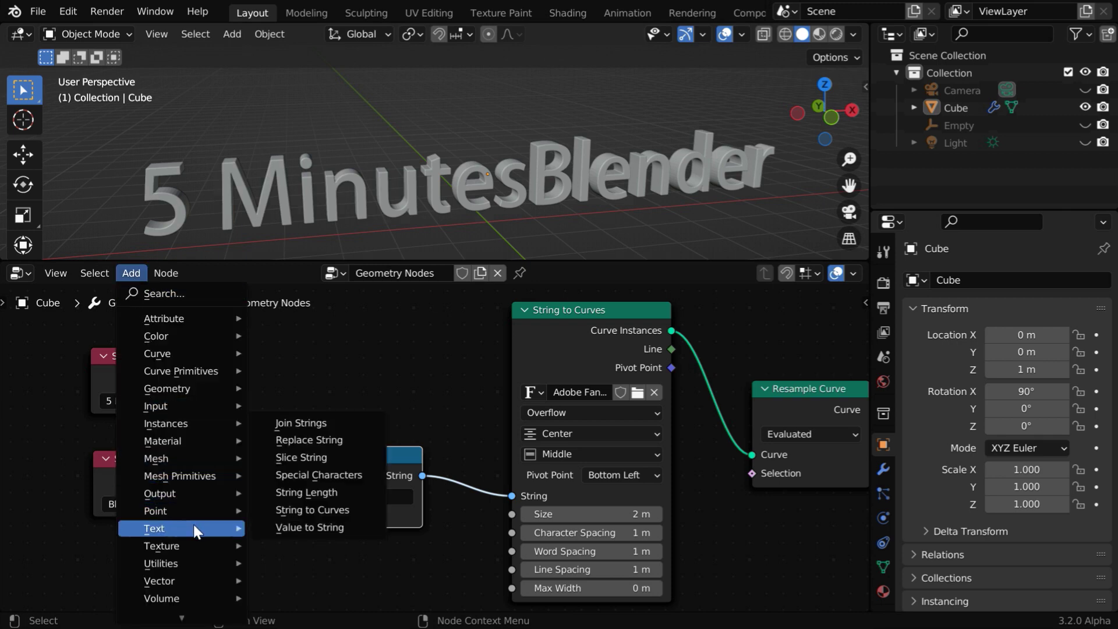
pyautogui.click(314, 475)
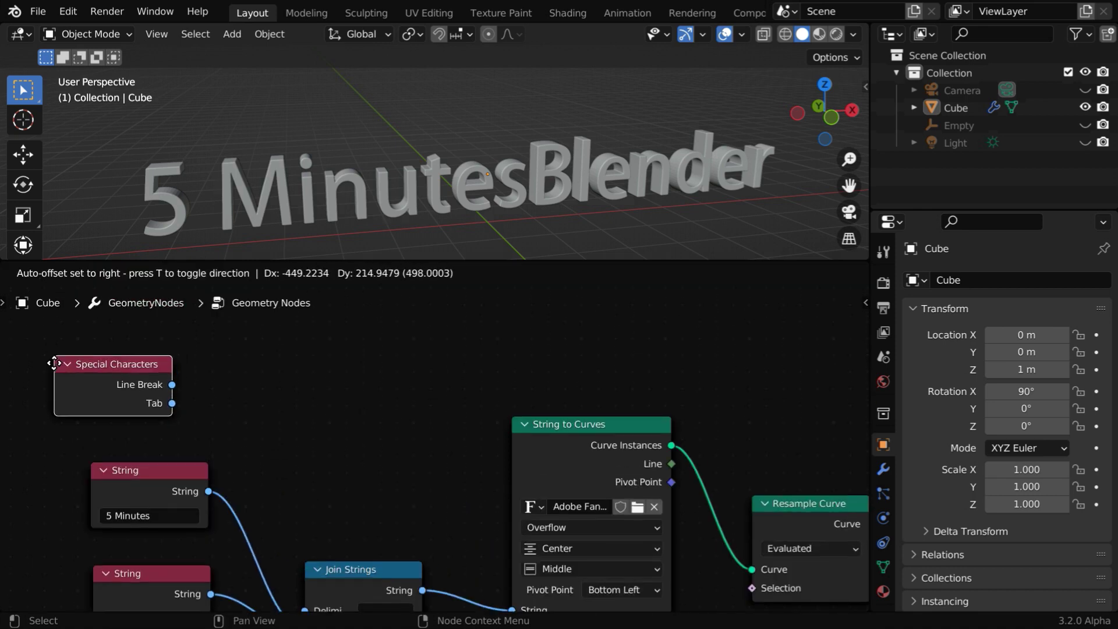
pyautogui.click(45, 362)
pyautogui.moveTo(315, 478); pyautogui.dragTo(303, 438, button='middle')
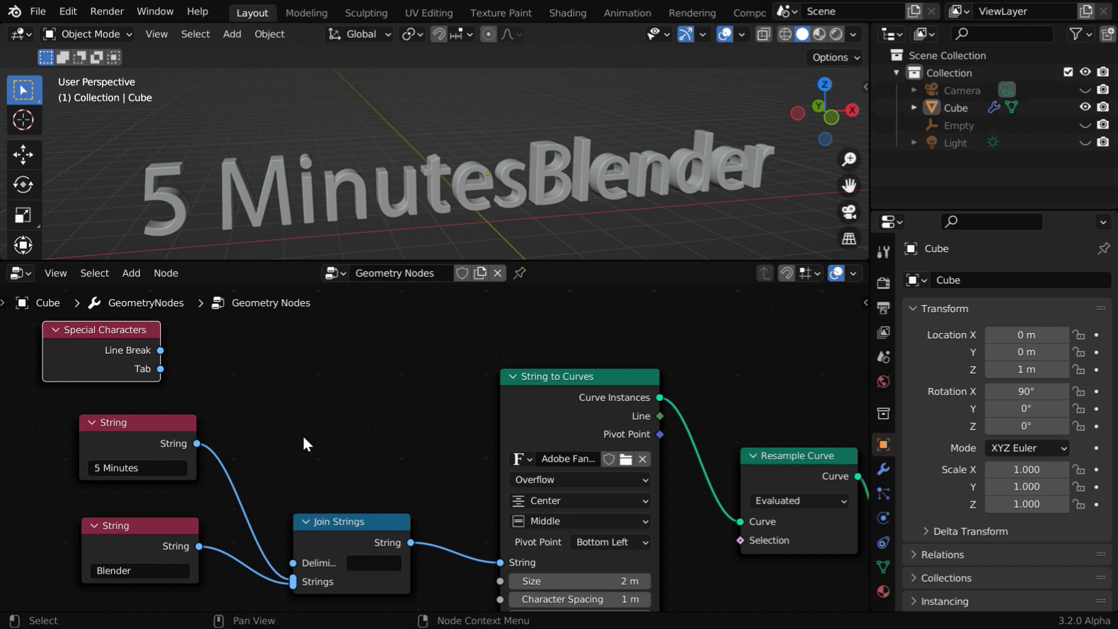
pyautogui.moveTo(161, 350); pyautogui.dragTo(294, 562)
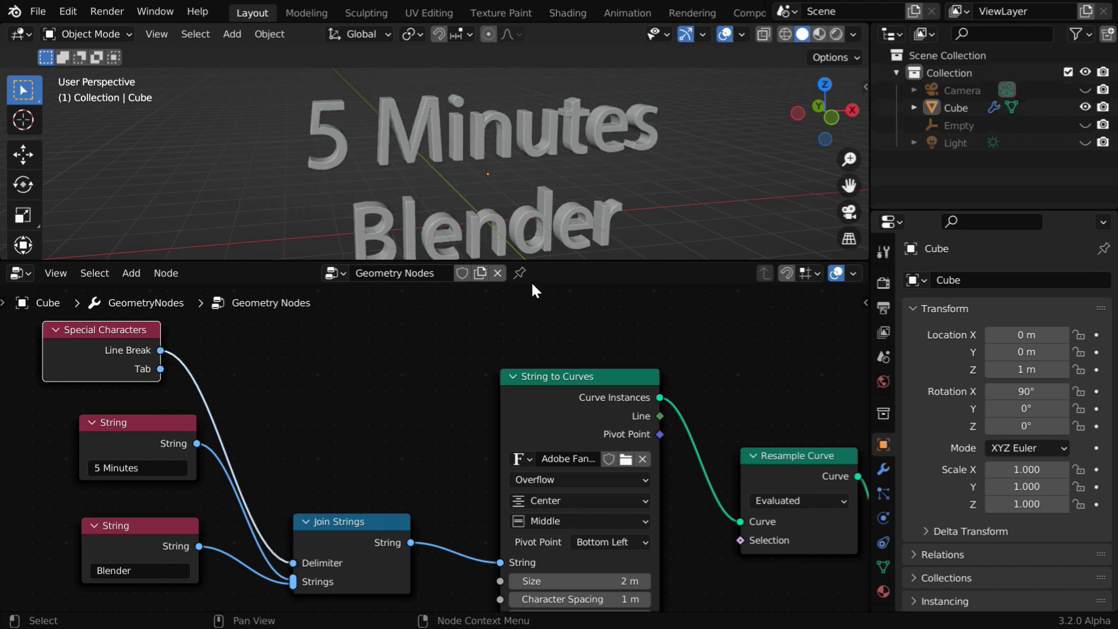
pyautogui.keyDown('ctrl'); pyautogui.moveTo(530, 174); pyautogui.dragTo(538, 197, button='middle'); pyautogui.keyUp('ctrl')
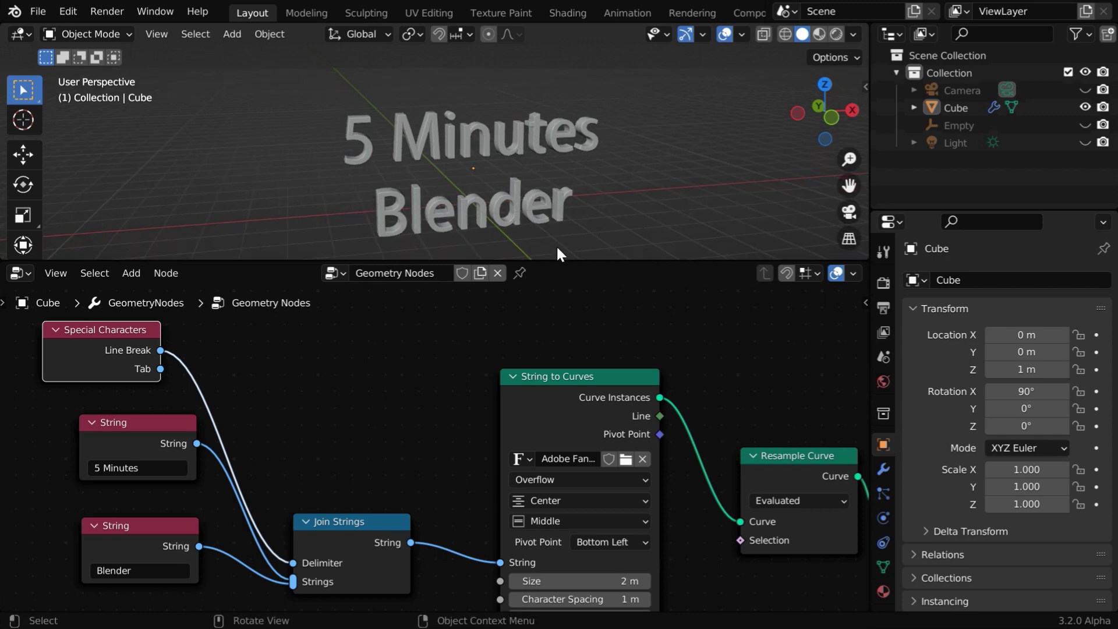
pyautogui.moveTo(273, 503); pyautogui.dragTo(302, 378, button='middle')
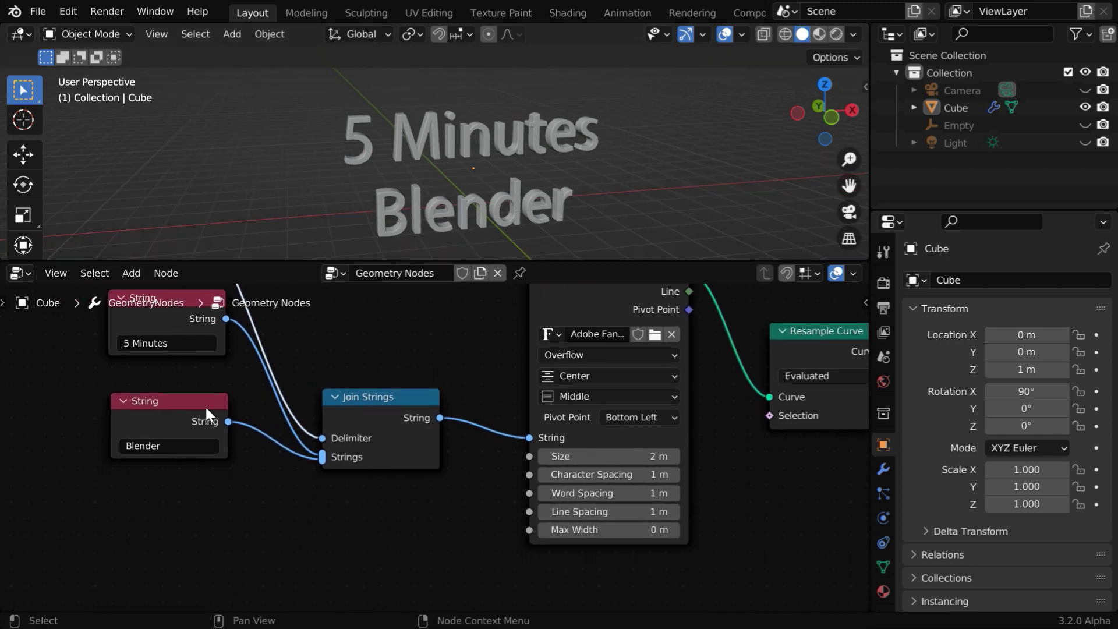
# Duplicate the Blender String node, set it to '(Youtube Channel)', and connect it to Join Strings.
pyautogui.click(168, 403)
pyautogui.hotkey('shift', 'd')
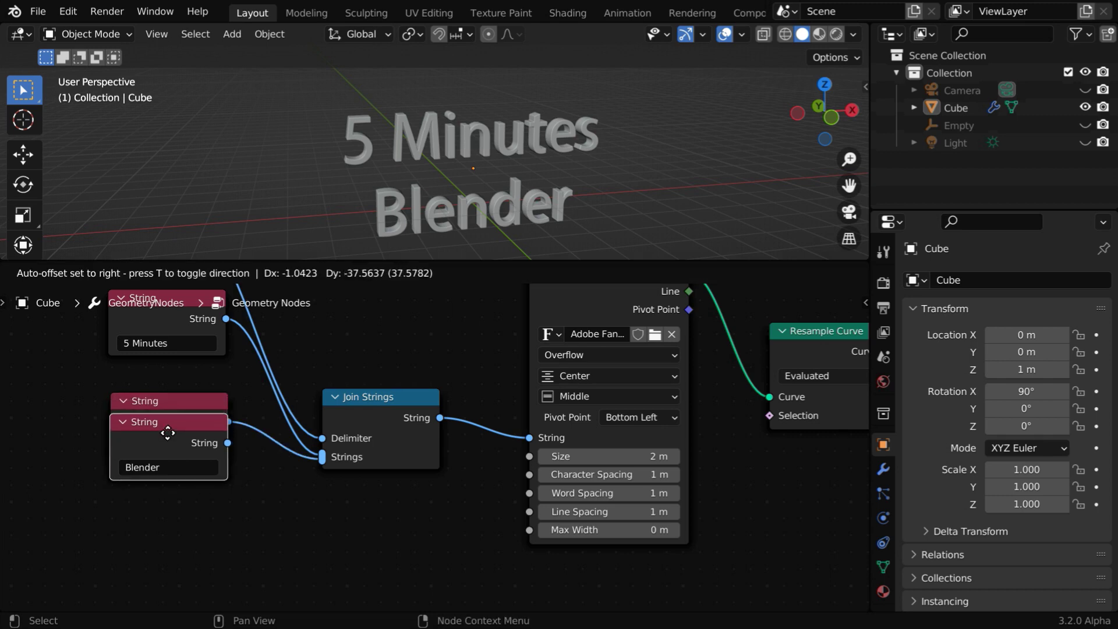
pyautogui.click(161, 507)
pyautogui.doubleClick(174, 546)
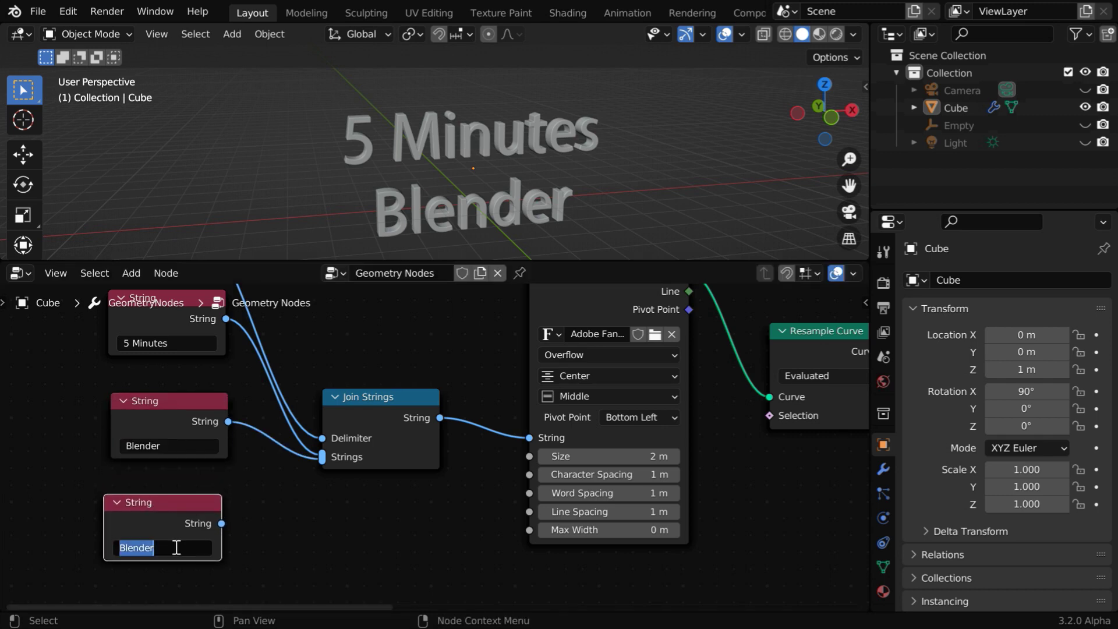
pyautogui.write('(Youtube Channel)')
pyautogui.press('Return')
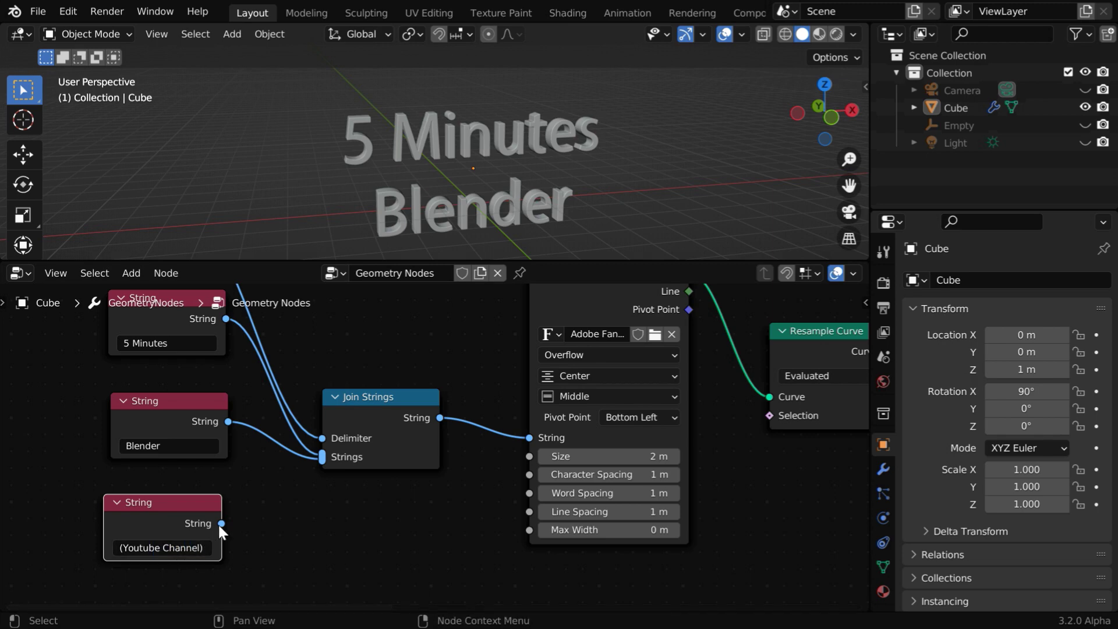
pyautogui.moveTo(220, 523); pyautogui.dragTo(330, 465)
pyautogui.moveTo(526, 261); pyautogui.dragTo(531, 403)
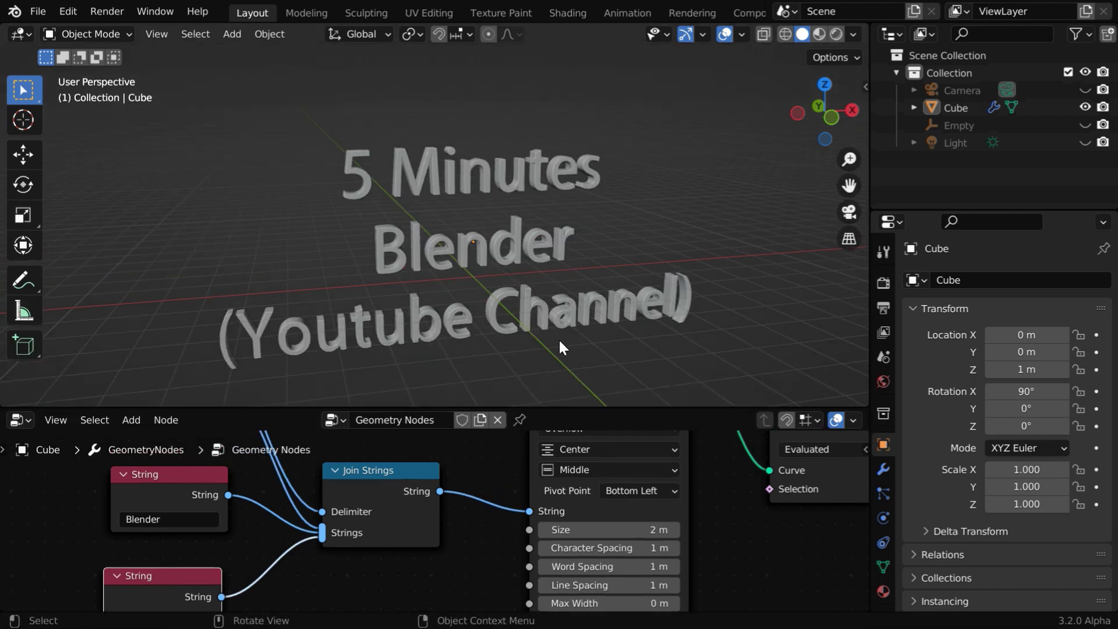
pyautogui.moveTo(724, 366); pyautogui.dragTo(699, 348, button='middle')
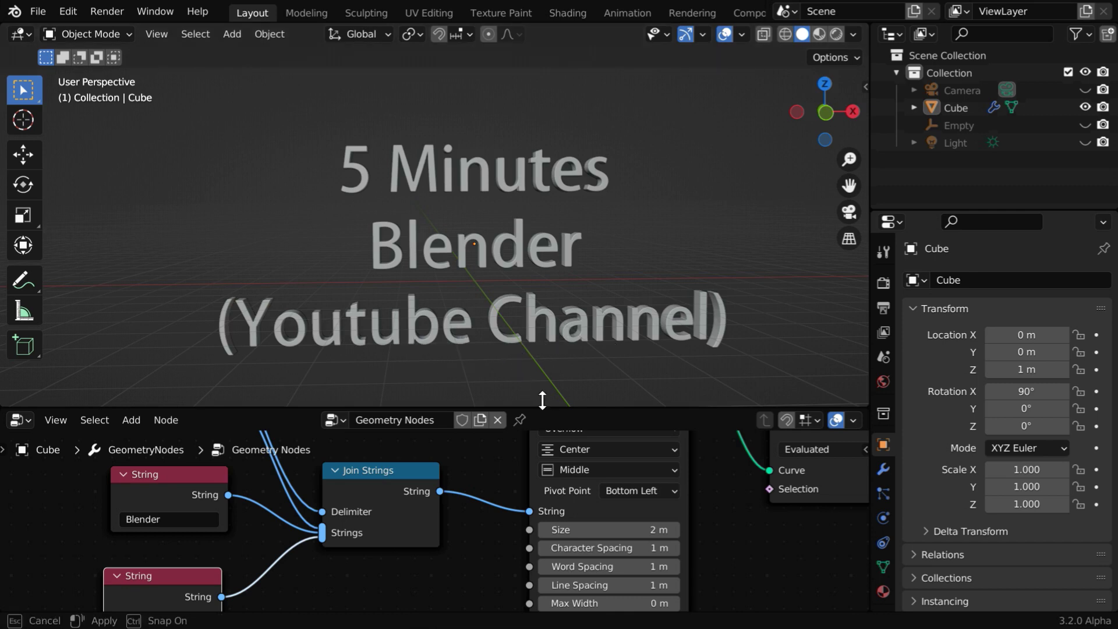
# Duplicate String to Curves and route the '(Youtube Channel)' string into the copy instead of Join Strings.
pyautogui.moveTo(543, 408); pyautogui.dragTo(530, 222)
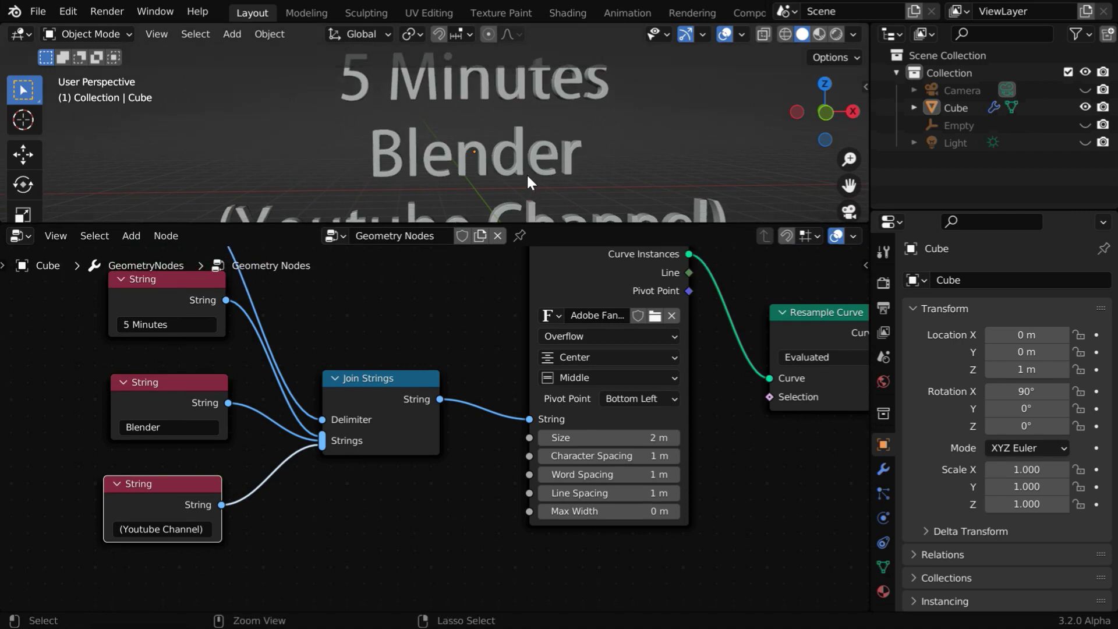
pyautogui.scroll(-2, 528, 181)
pyautogui.moveTo(581, 269); pyautogui.dragTo(506, 298, button='middle')
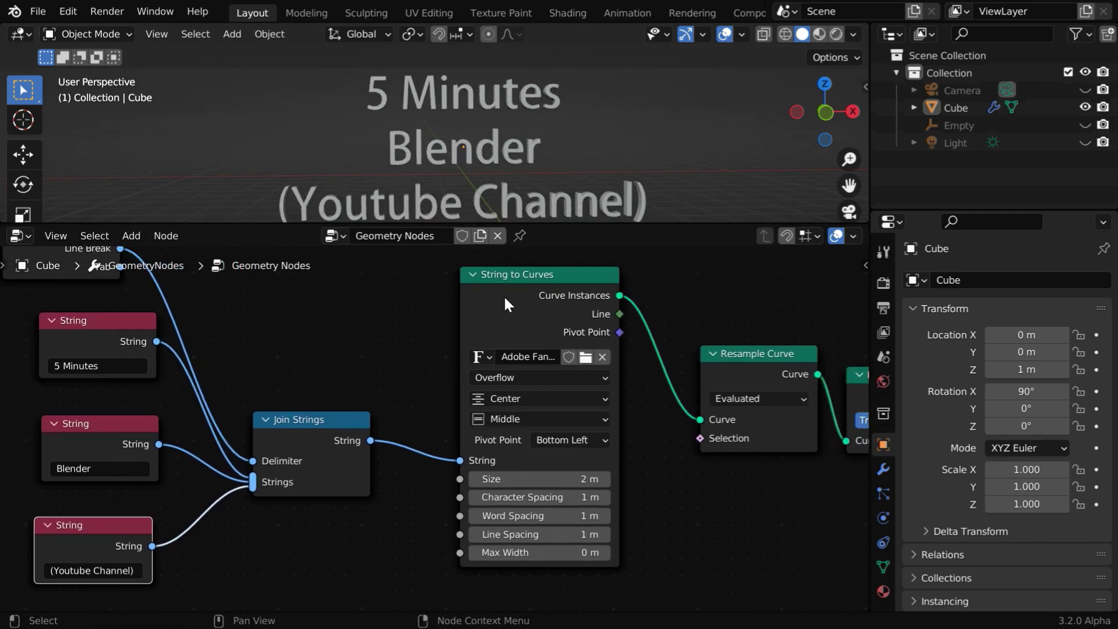
pyautogui.click(543, 274)
pyautogui.hotkey('shift', 'd')
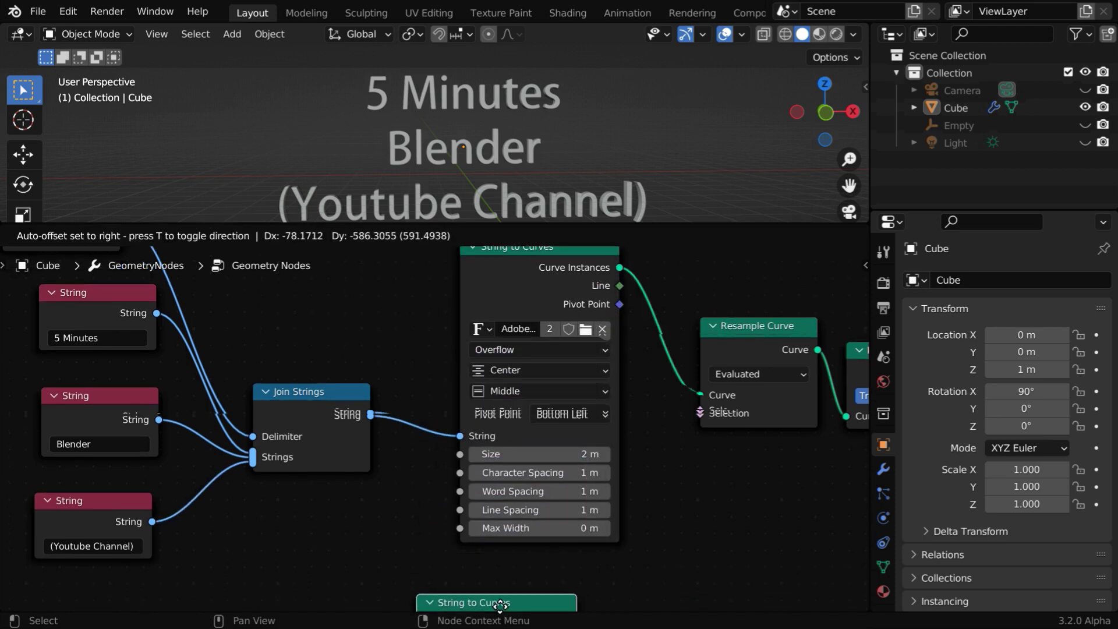
pyautogui.click(481, 393)
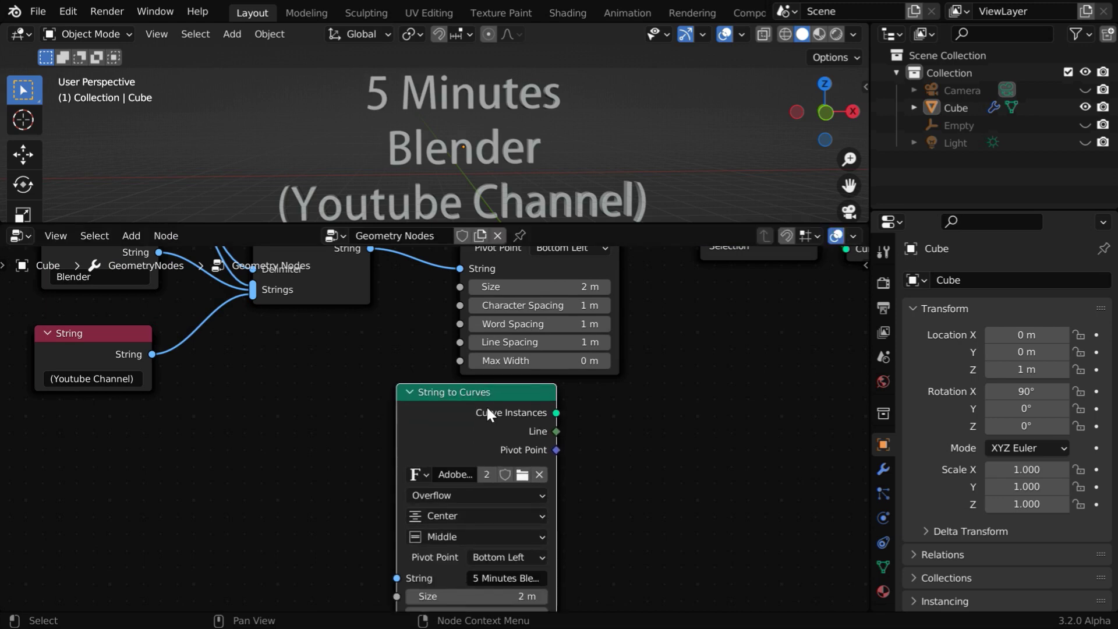
pyautogui.keyDown('ctrl'); pyautogui.moveTo(479, 411); pyautogui.dragTo(510, 419, button='middle'); pyautogui.keyUp('ctrl')
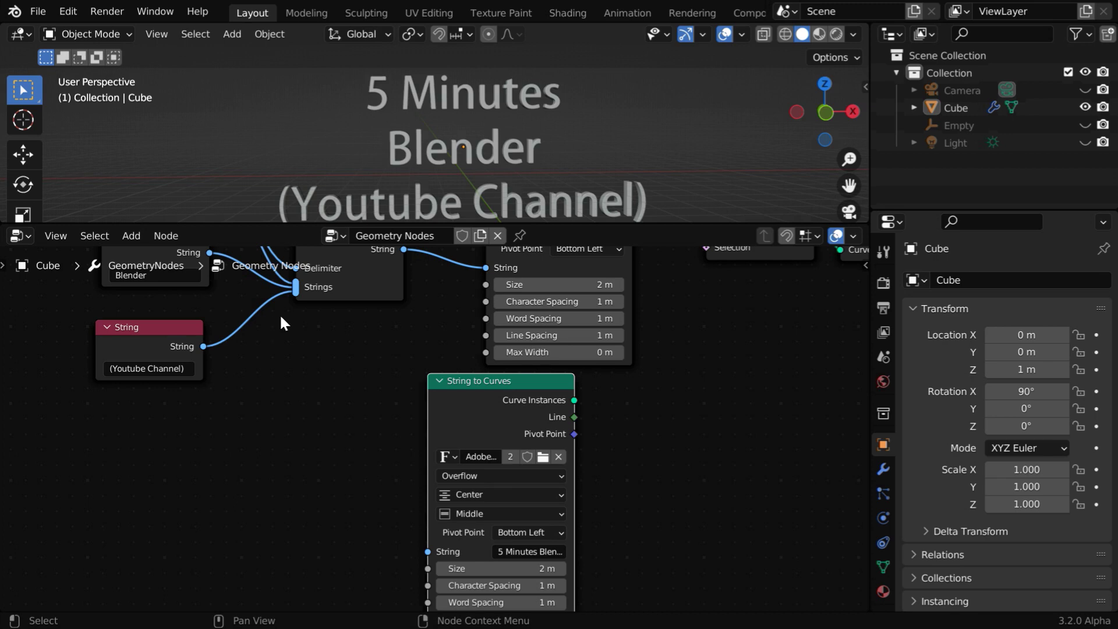
pyautogui.moveTo(293, 288); pyautogui.dragTo(431, 547)
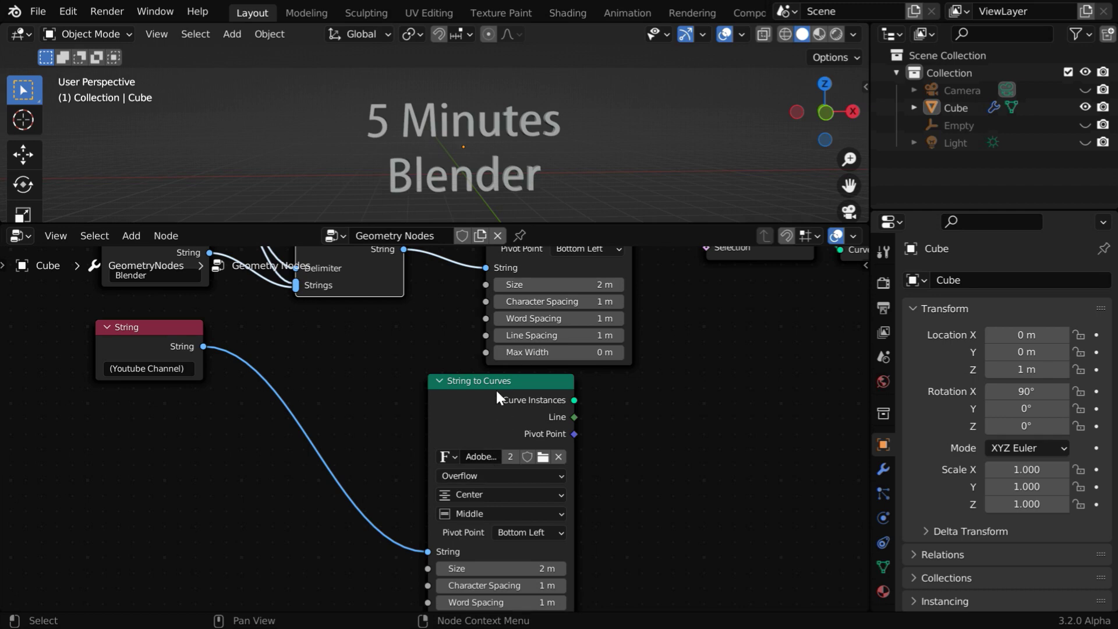
# Collapse both String to Curves nodes and arrange them beside Join Strings.
pyautogui.click(440, 381)
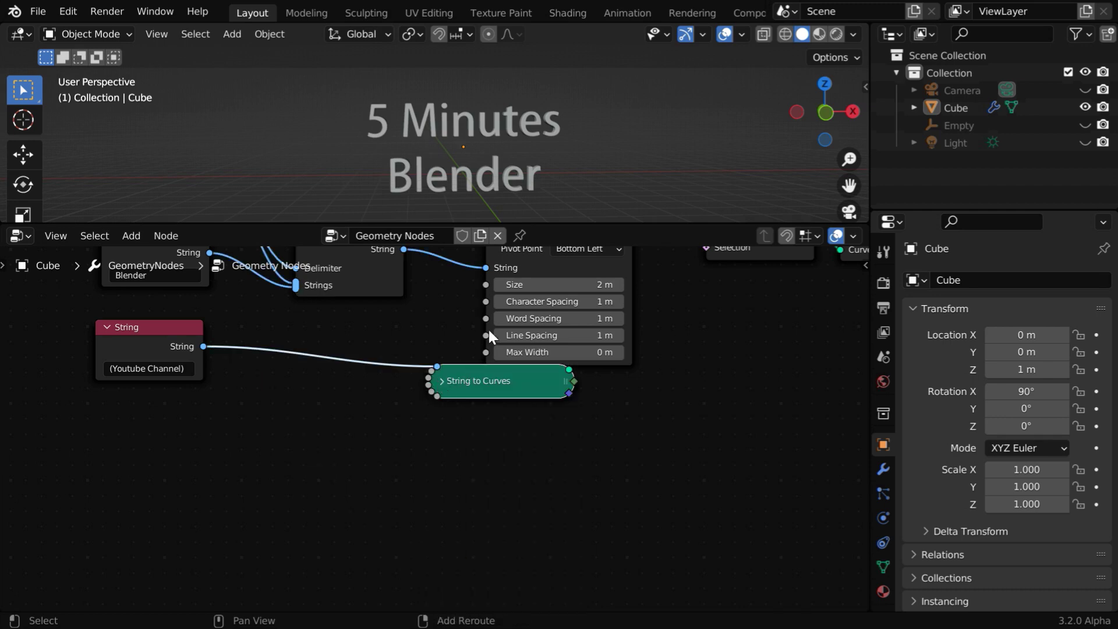
pyautogui.keyDown('shift'); pyautogui.moveTo(488, 328); pyautogui.dragTo(414, 505, button='middle'); pyautogui.keyUp('shift')
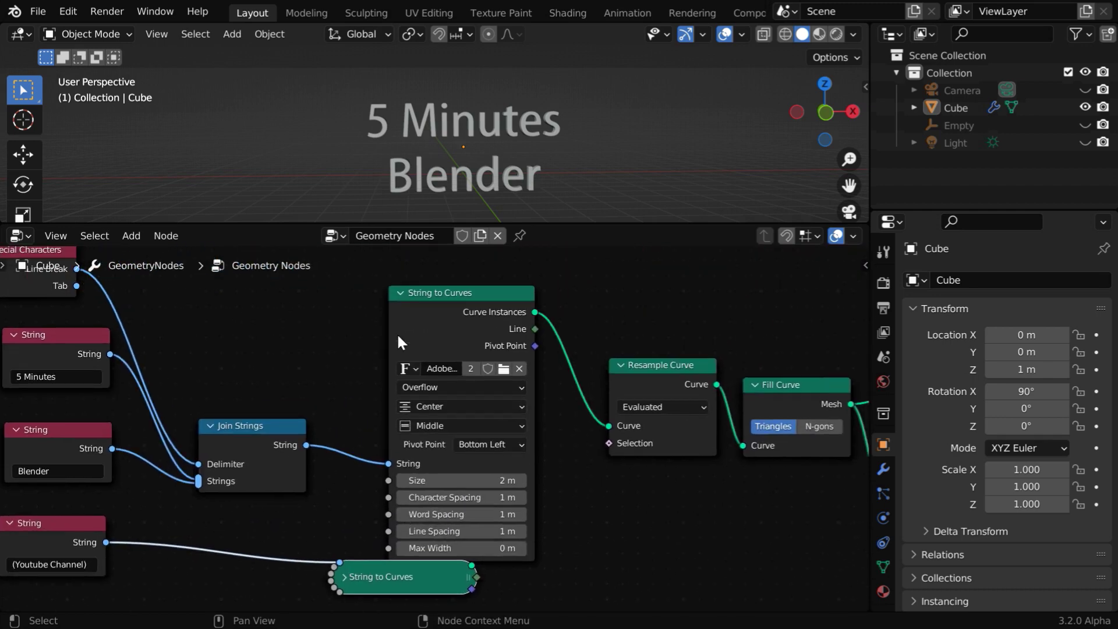
pyautogui.click(401, 292)
pyautogui.moveTo(450, 282); pyautogui.dragTo(400, 441)
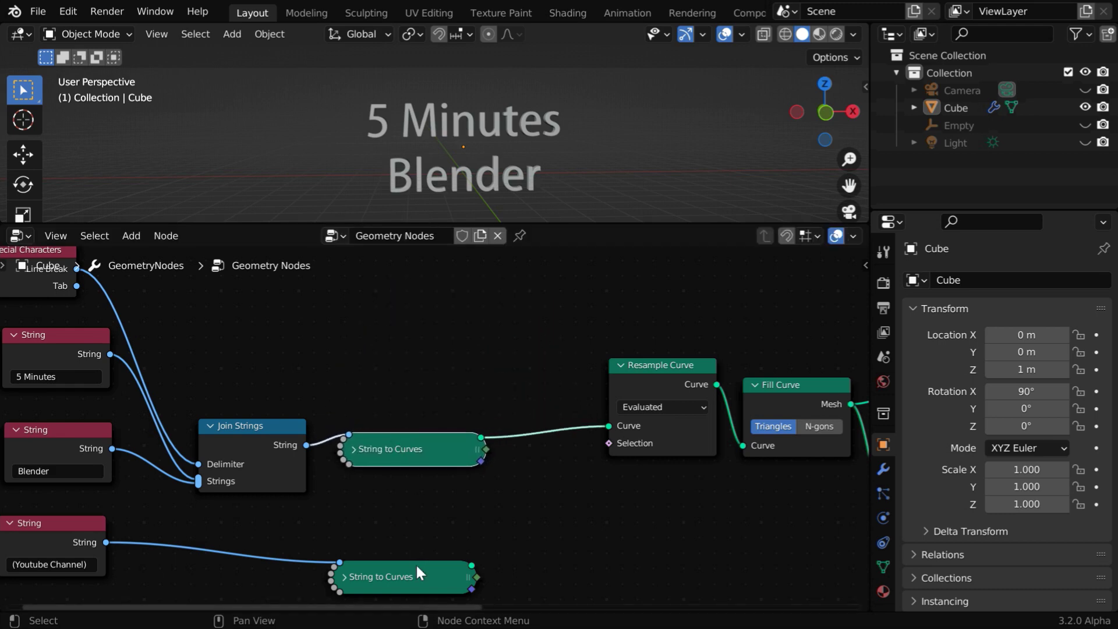
pyautogui.moveTo(416, 564); pyautogui.dragTo(419, 527)
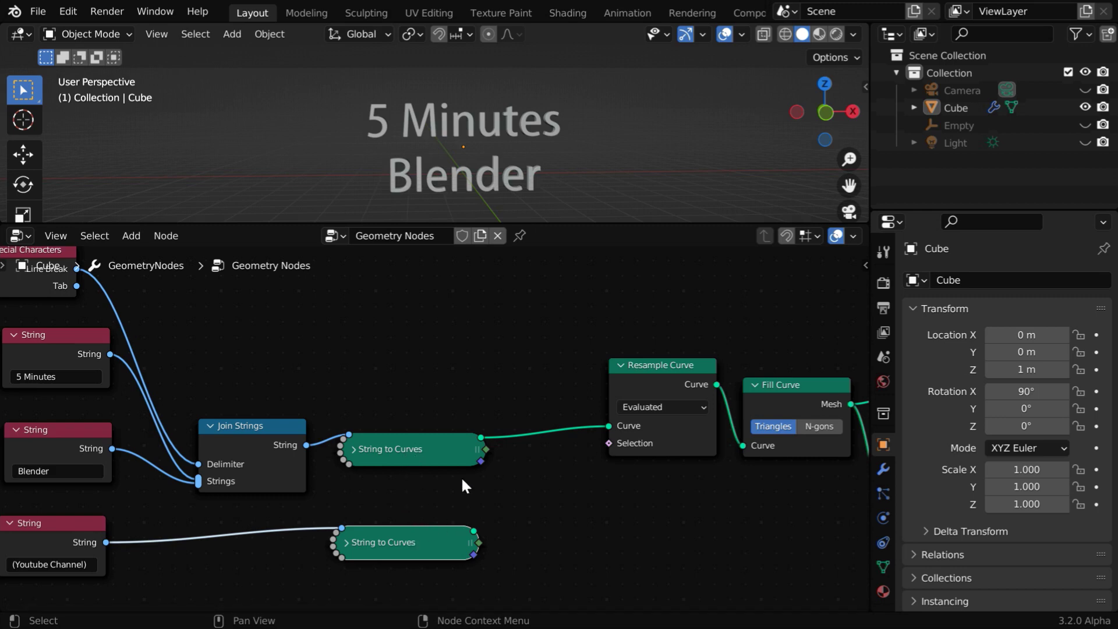
# Insert a Join Geometry node before Resample Curve and link the second String to Curves into it.
pyautogui.click(127, 238)
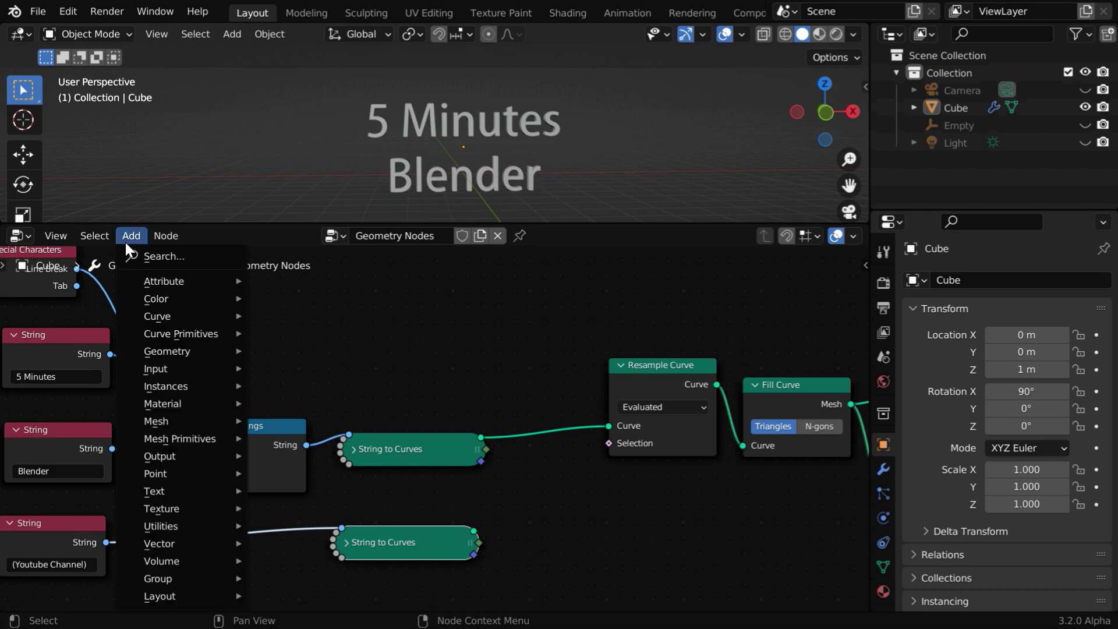
pyautogui.moveTo(170, 351)
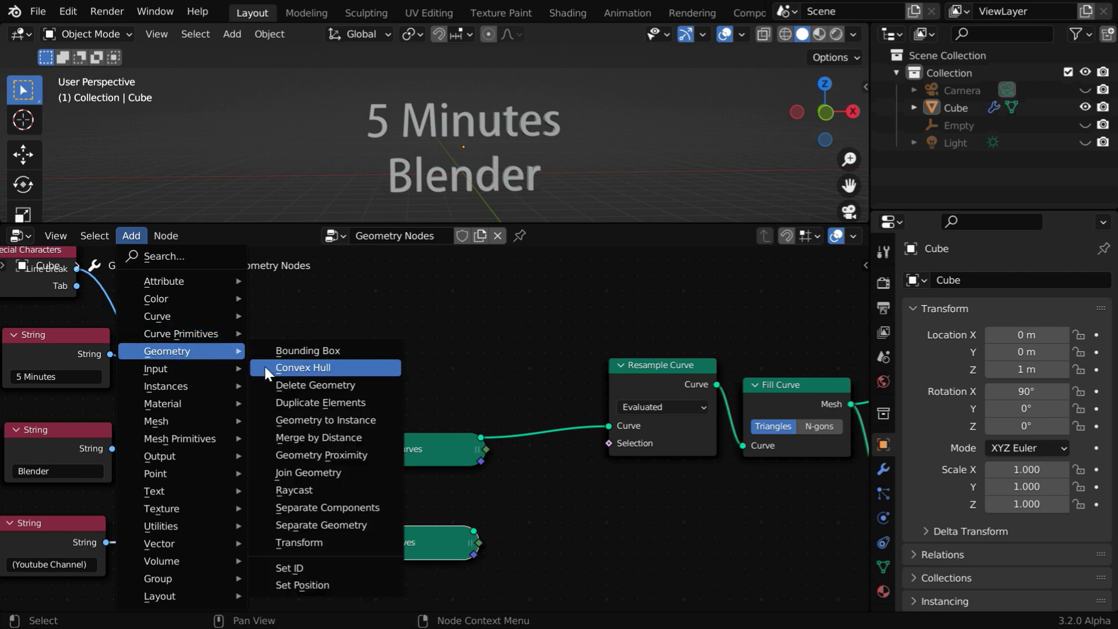
pyautogui.click(327, 471)
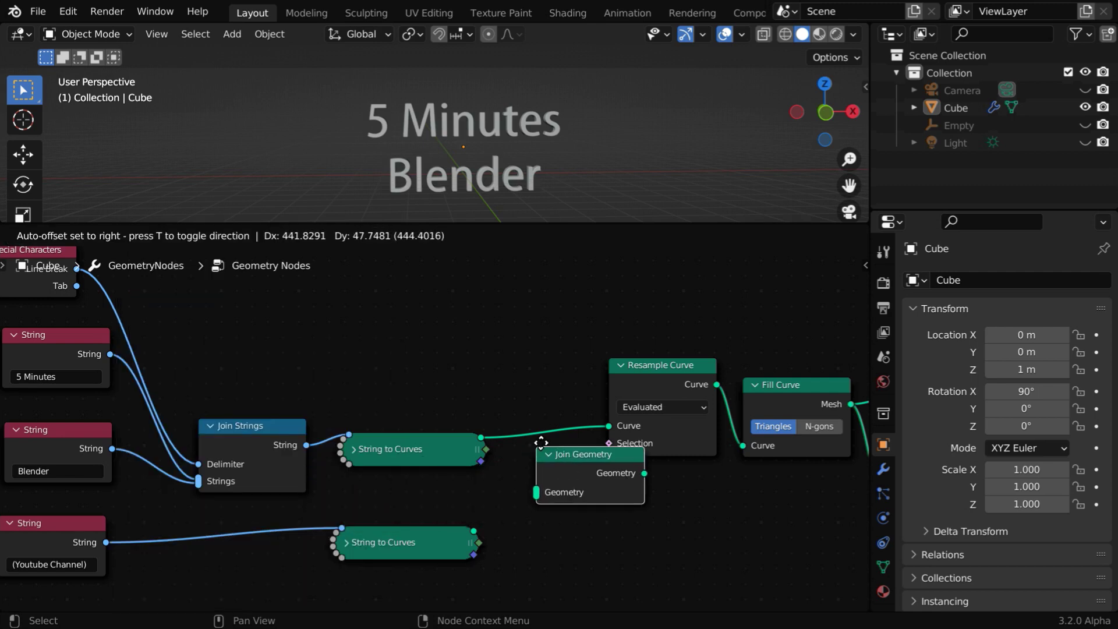
pyautogui.click(602, 417)
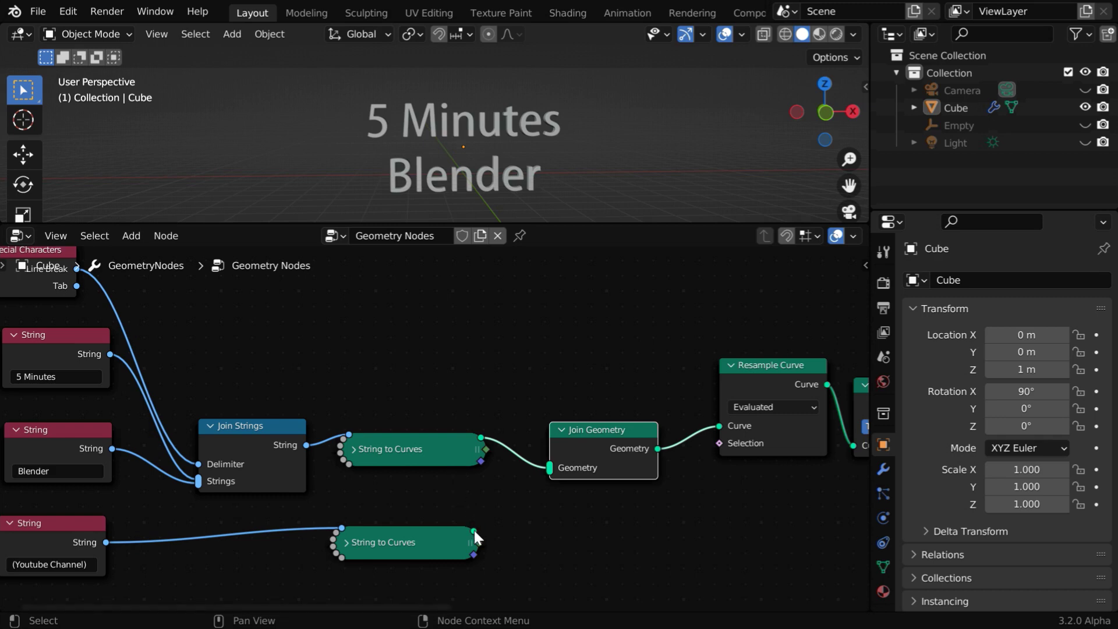
pyautogui.moveTo(474, 530); pyautogui.dragTo(505, 505)
pyautogui.moveTo(550, 474); pyautogui.dragTo(550, 474)
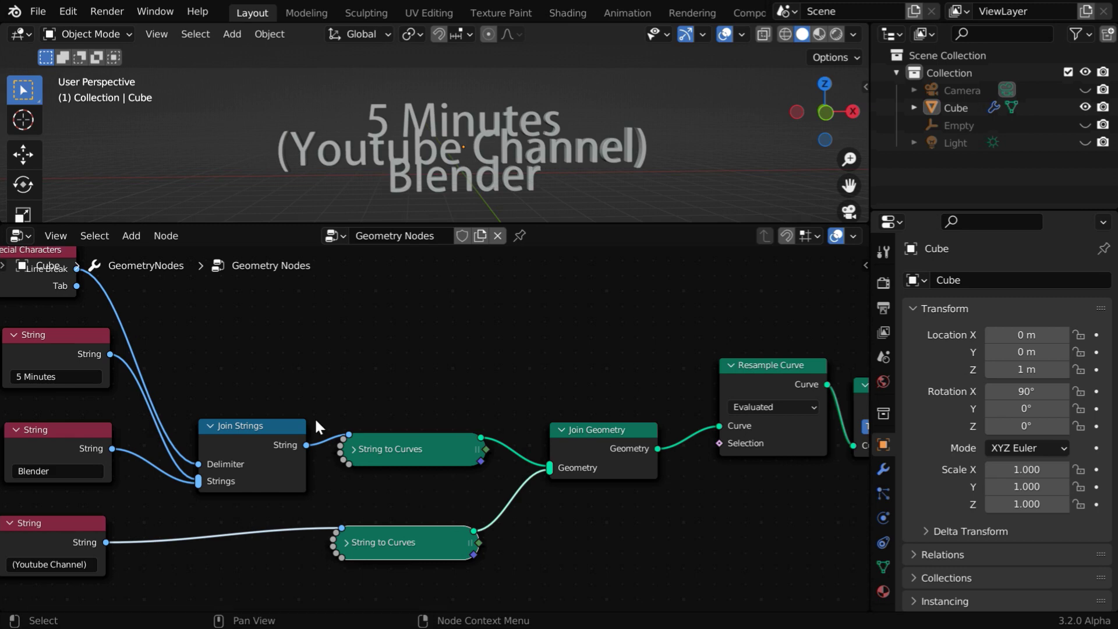
# Insert a Set Position node on the lower String to Curves branch and a duplicate on the upper one.
pyautogui.click(128, 238)
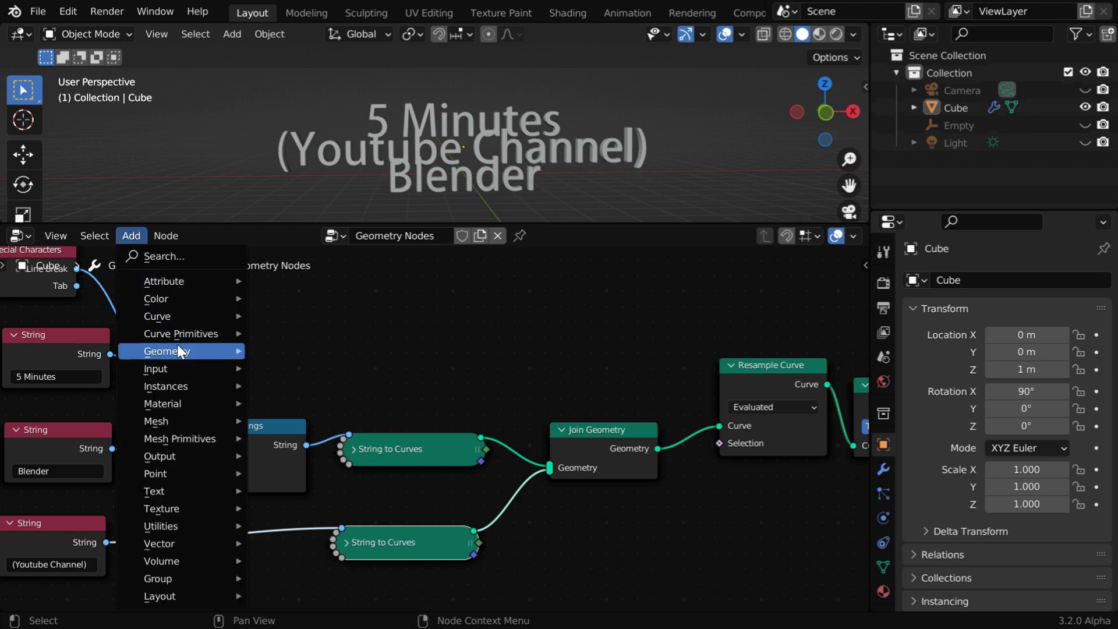
pyautogui.moveTo(214, 350)
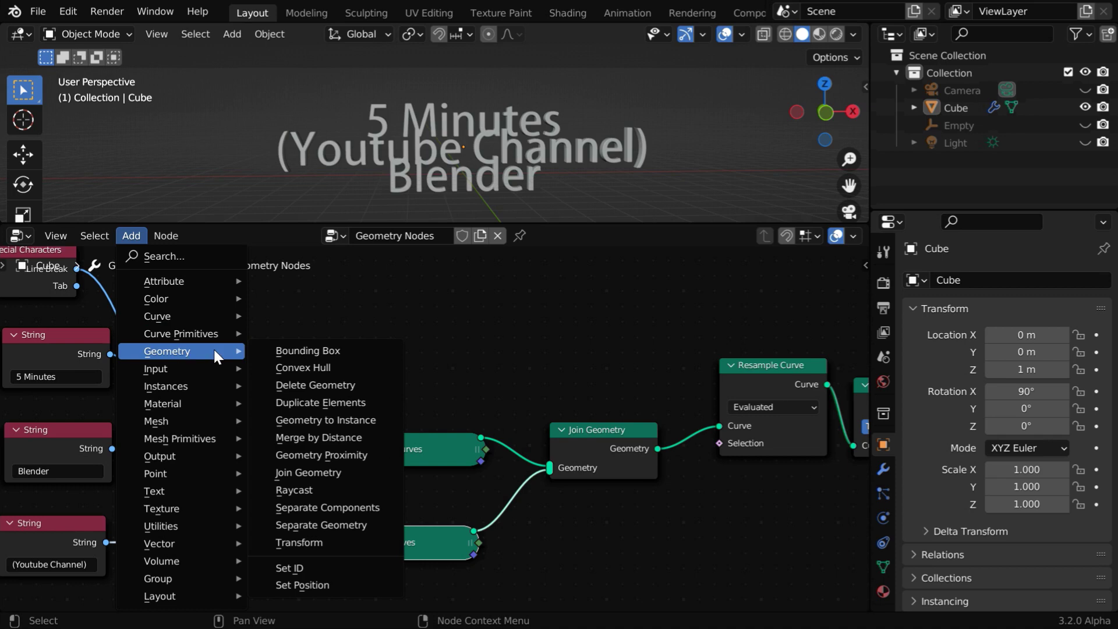
pyautogui.click(319, 586)
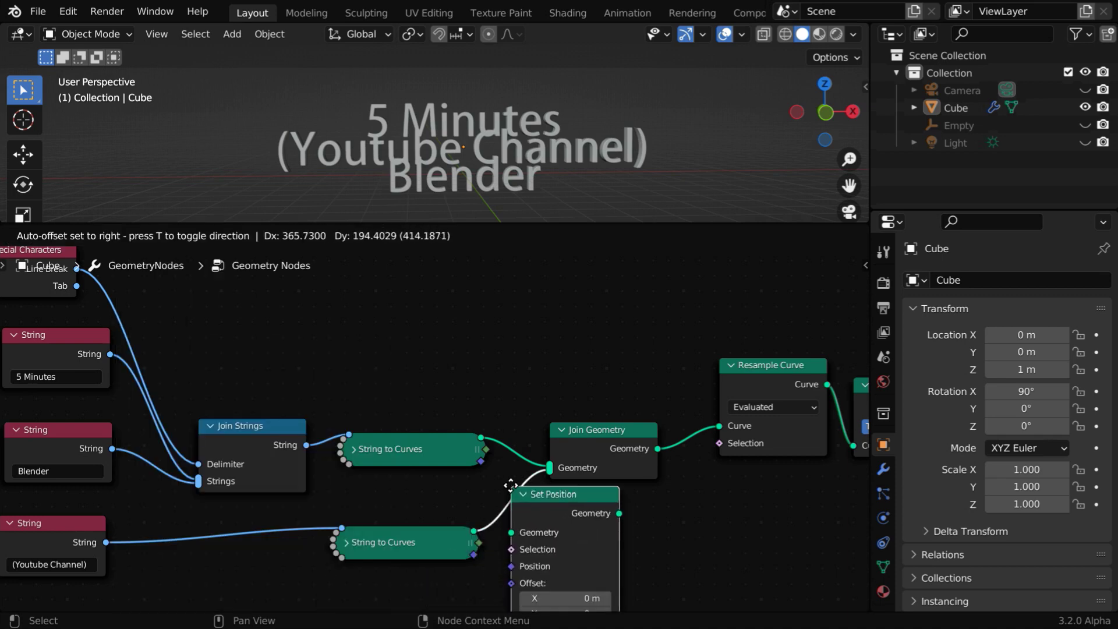
pyautogui.click(540, 476)
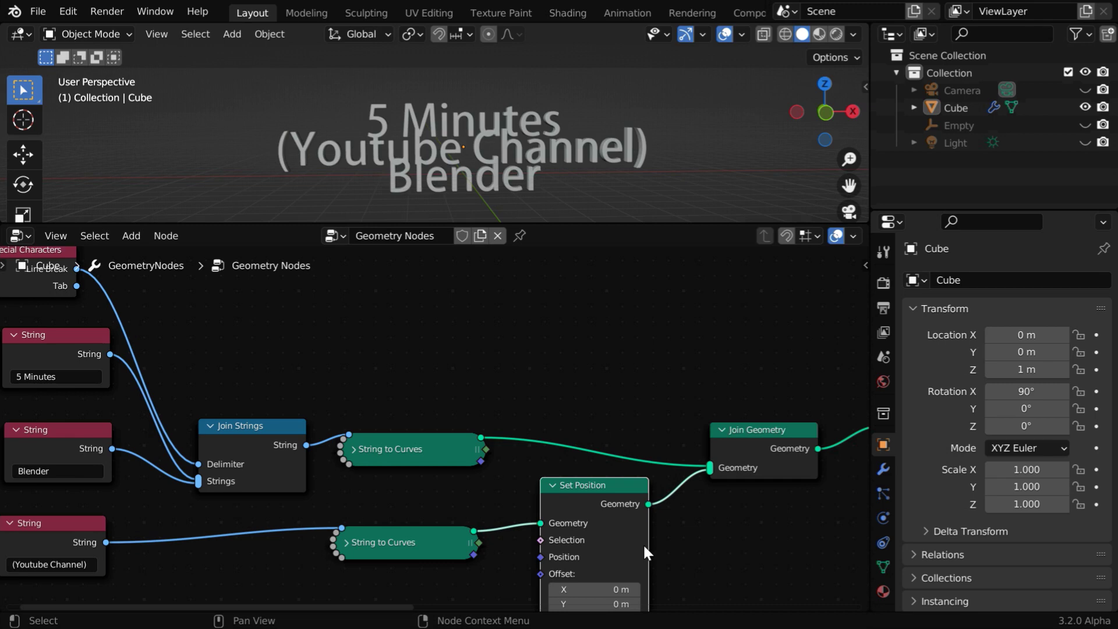
pyautogui.moveTo(643, 544); pyautogui.dragTo(616, 451, button='middle')
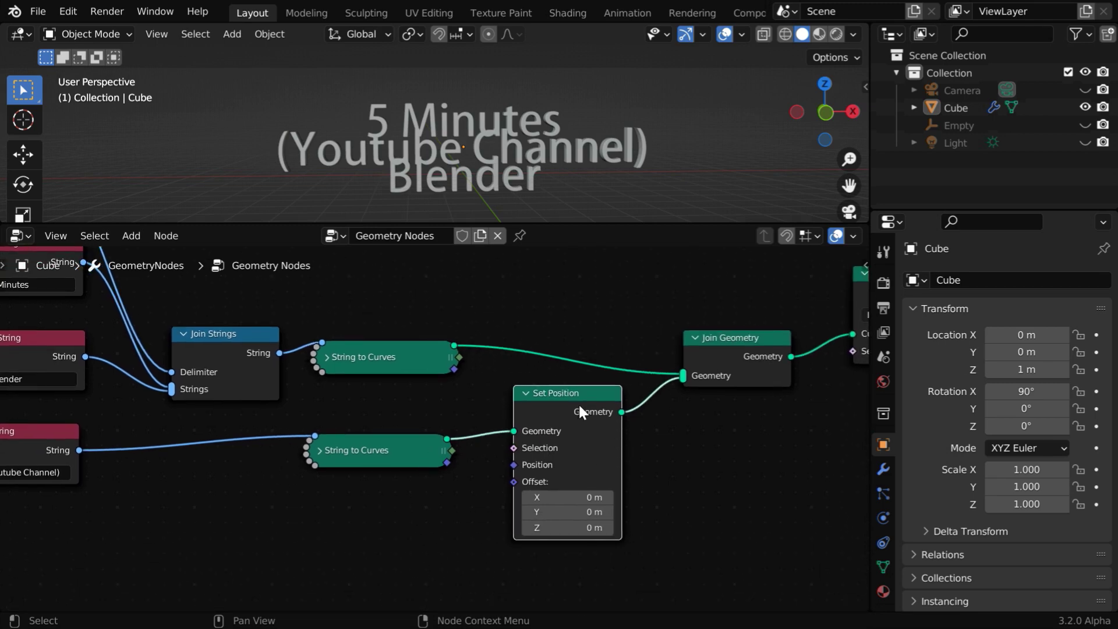
pyautogui.press('shift')
pyautogui.hotkey('shift', 'd')
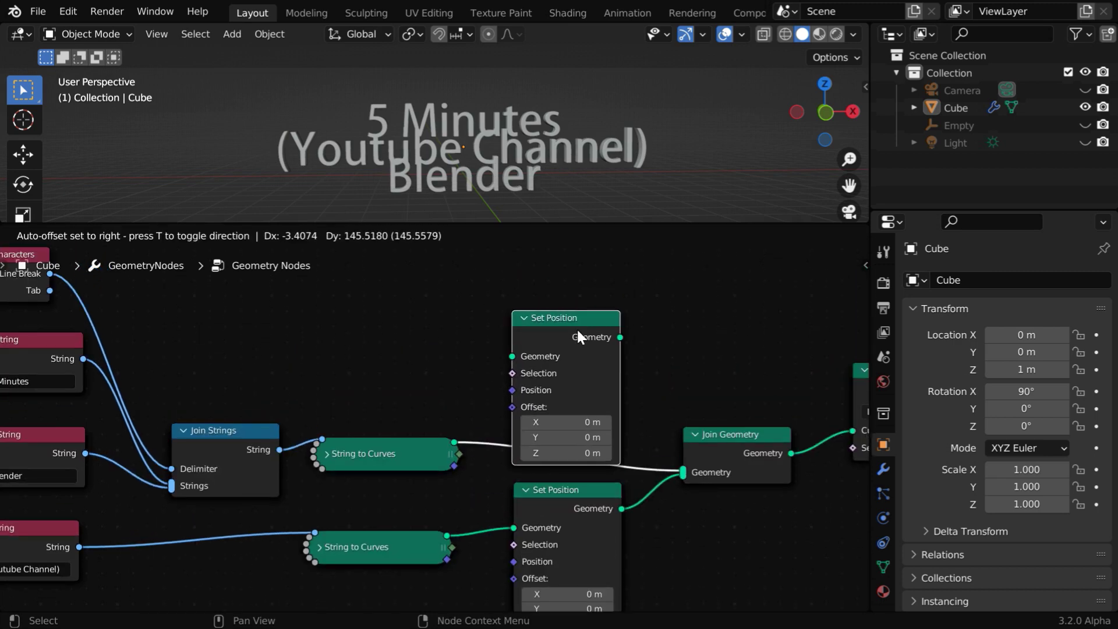
pyautogui.click(578, 332)
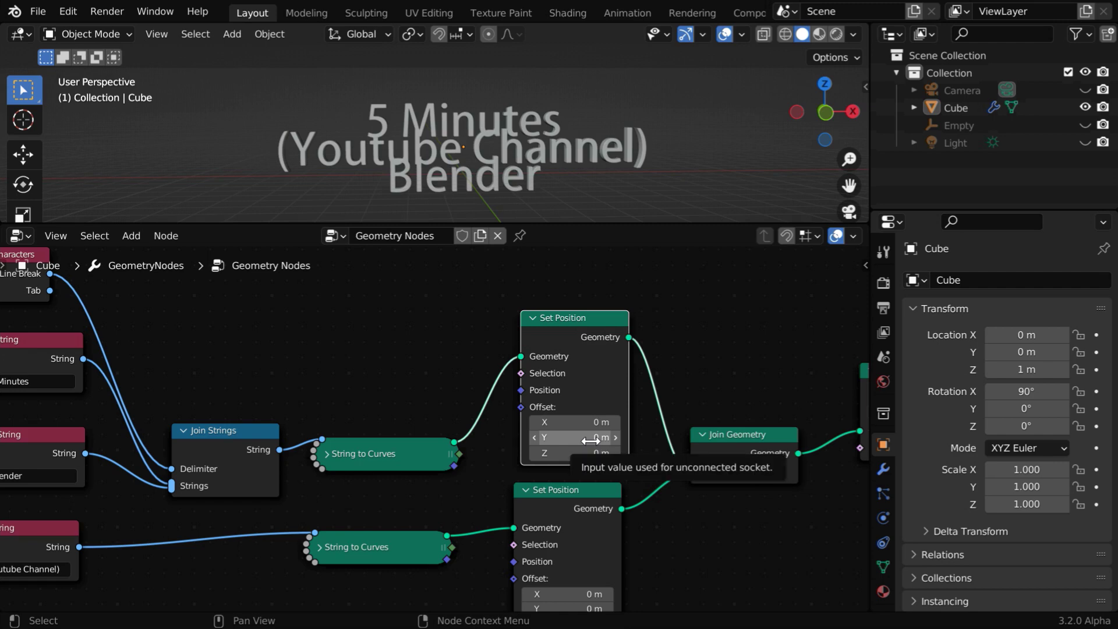
# Set the upper Set Position node's Offset Y to 2 m.
pyautogui.moveTo(591, 441); pyautogui.dragTo(540, 261)
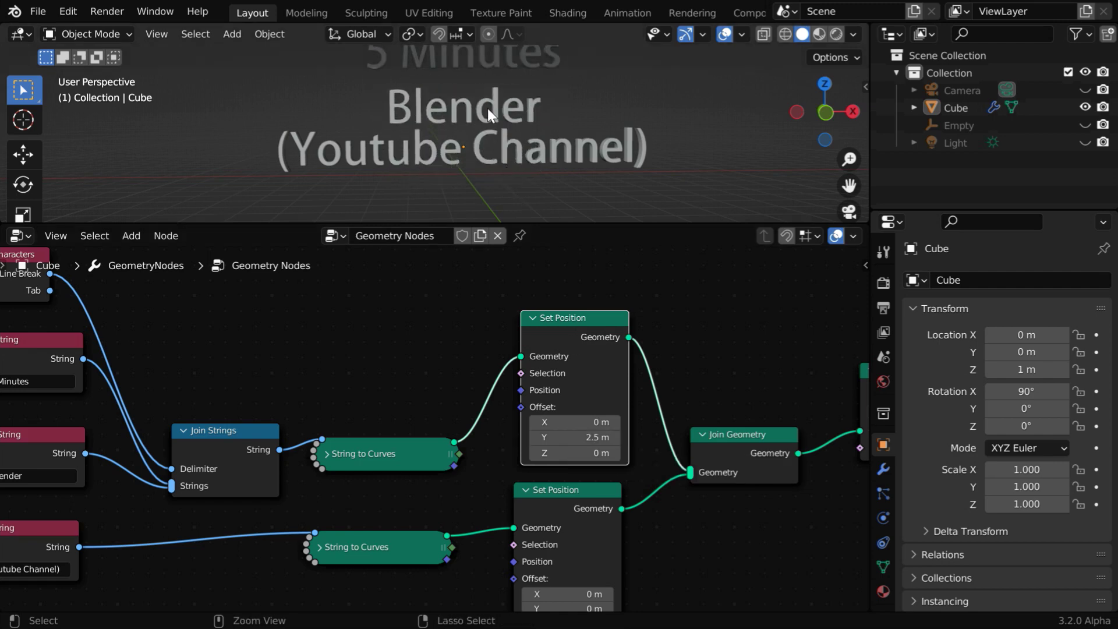
pyautogui.keyDown('ctrl'); pyautogui.moveTo(487, 109); pyautogui.dragTo(493, 120, button='middle'); pyautogui.keyUp('ctrl')
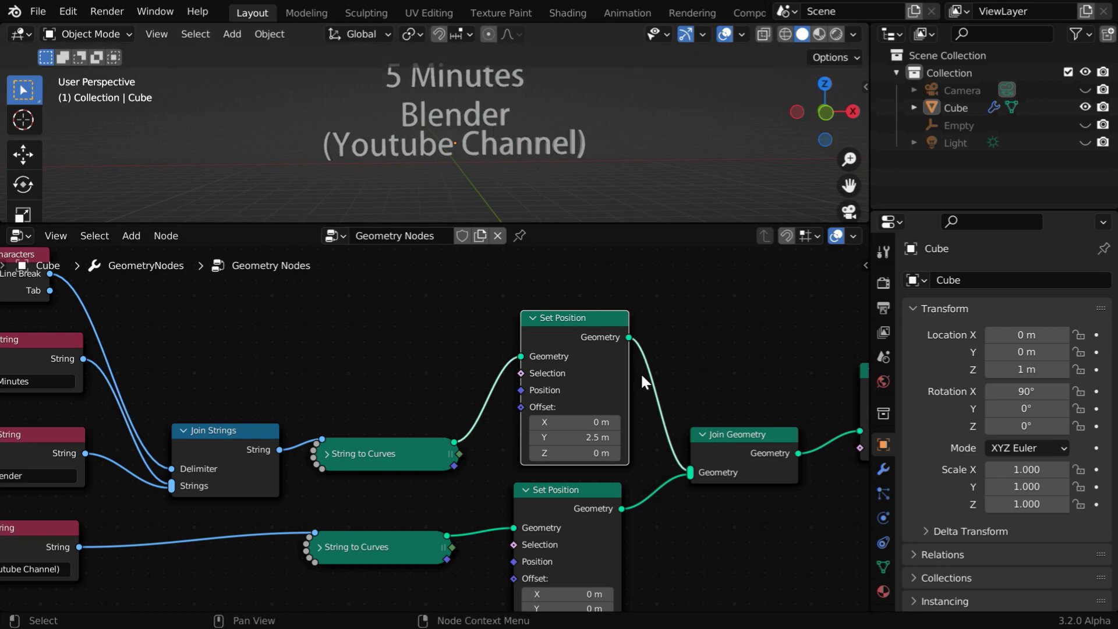
pyautogui.click(590, 441)
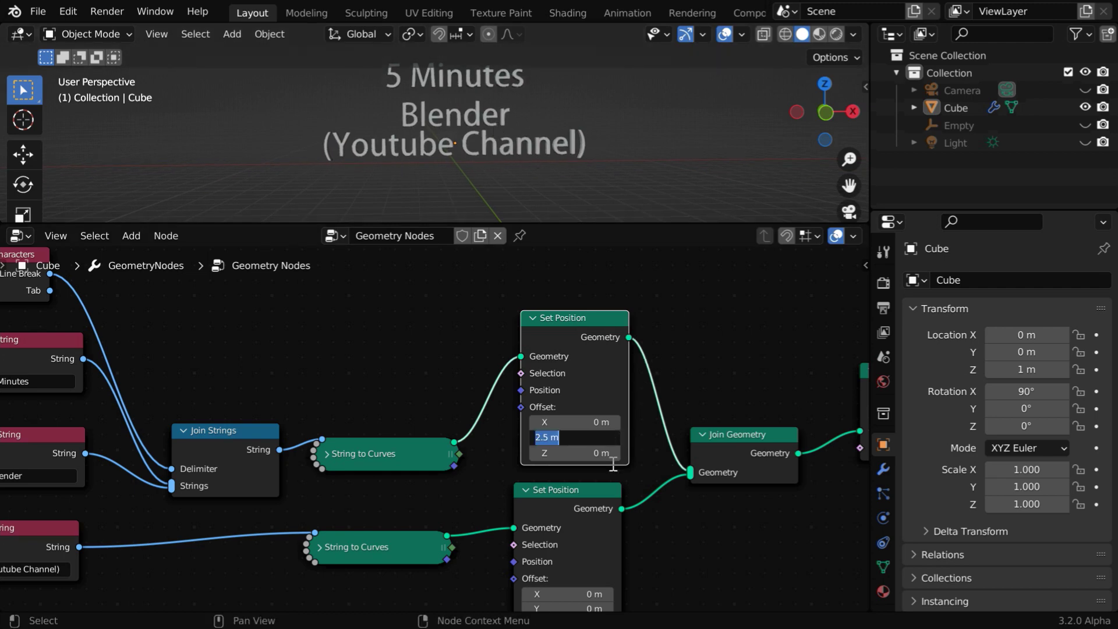
pyautogui.write('2')
pyautogui.press('Return')
# Set the lower Set Position's Offset Y to -1 m, then enlarge and orbit the 3D view.
pyautogui.moveTo(676, 542); pyautogui.dragTo(633, 446, button='middle')
pyautogui.click(562, 538)
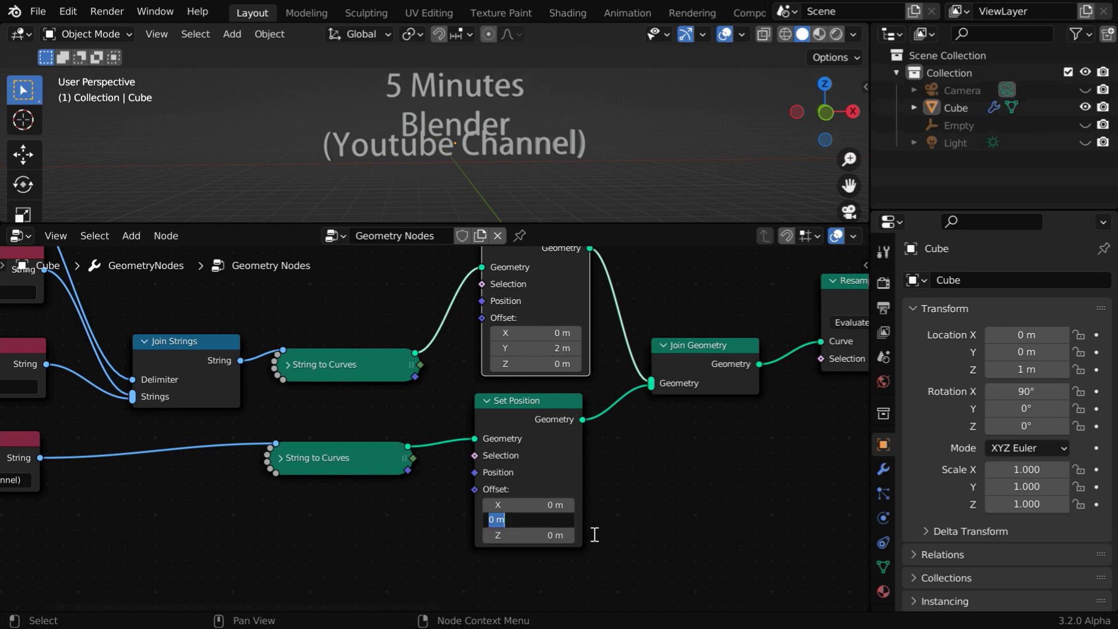
pyautogui.write('-1')
pyautogui.press('Return')
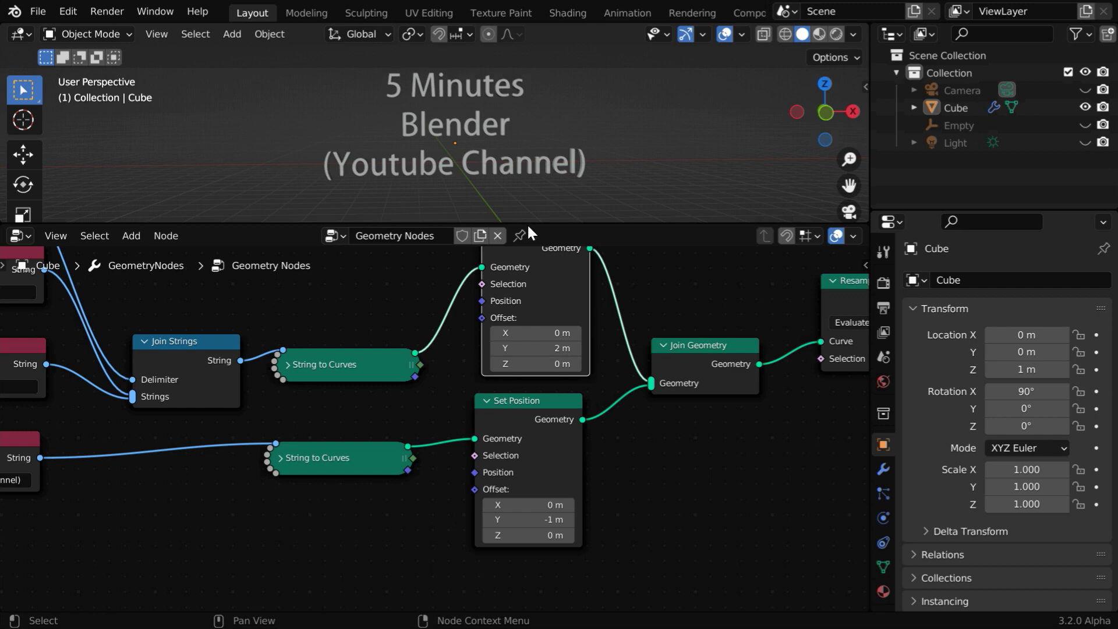
pyautogui.moveTo(526, 222); pyautogui.dragTo(538, 298)
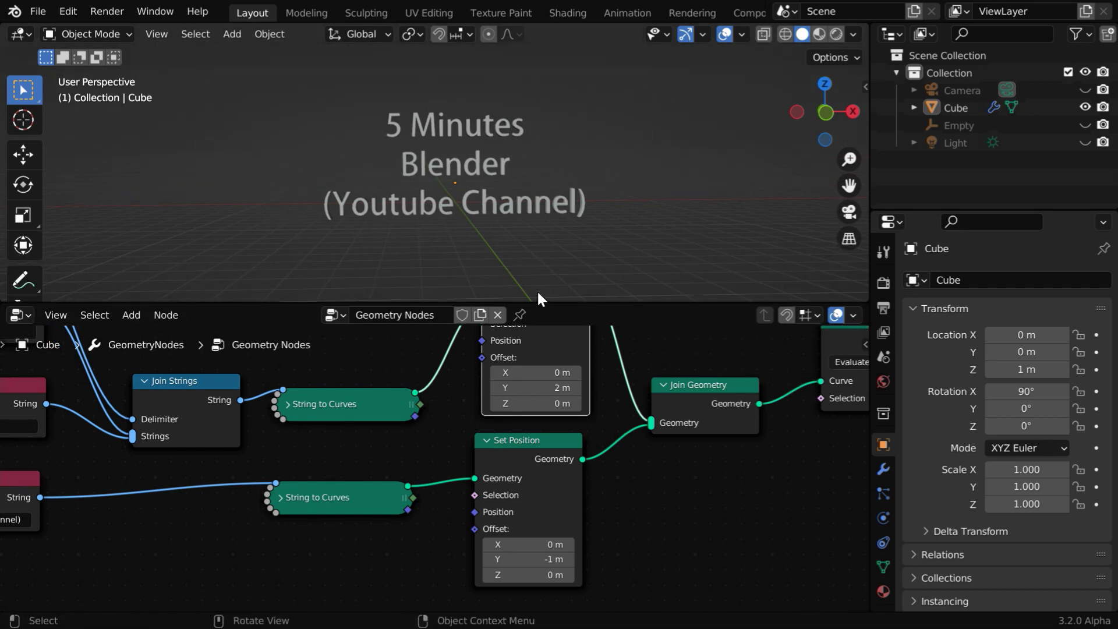
pyautogui.keyDown('ctrl'); pyautogui.moveTo(551, 233); pyautogui.dragTo(553, 204, button='middle'); pyautogui.keyUp('ctrl')
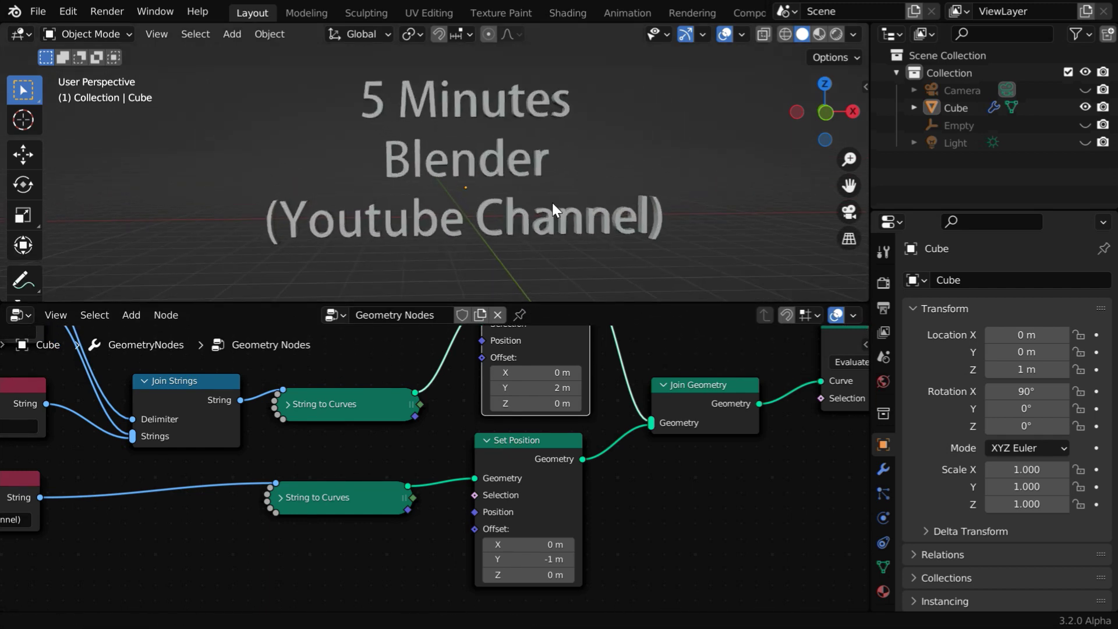
pyautogui.moveTo(487, 235)
pyautogui.mouseDown(button='middle')
pyautogui.moveTo(536, 235)
pyautogui.moveTo(501, 241)
pyautogui.mouseUp(button='middle')
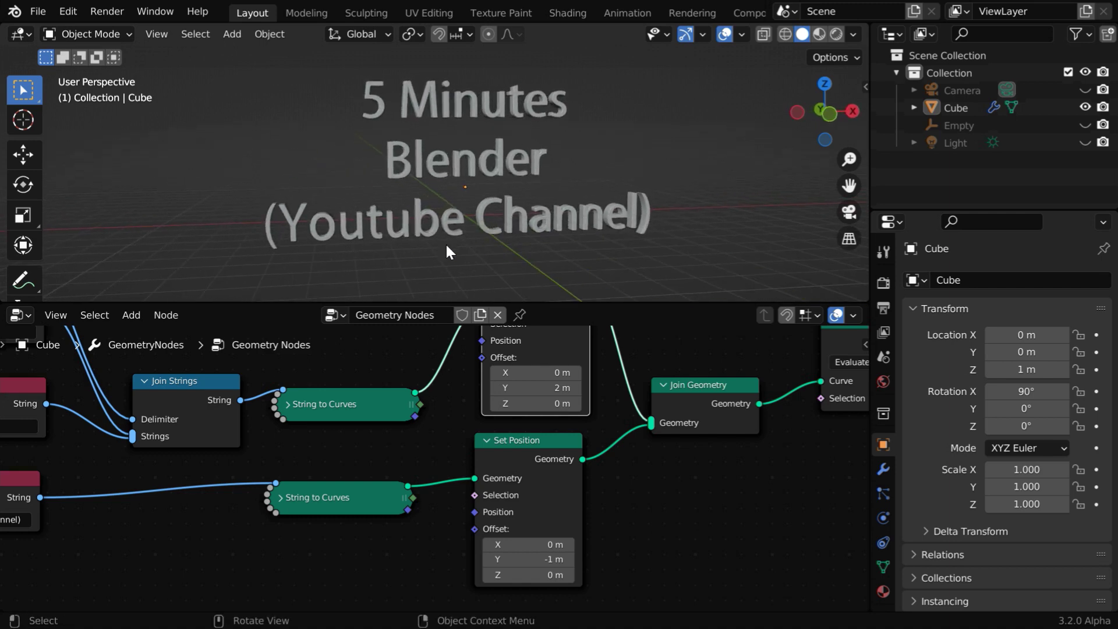
# Give the '(Youtube Channel)' String to Curves the Adobe Garamond Bold Italic font at 1.5 m size.
pyautogui.click(281, 498)
pyautogui.moveTo(445, 561); pyautogui.dragTo(402, 412, button='middle')
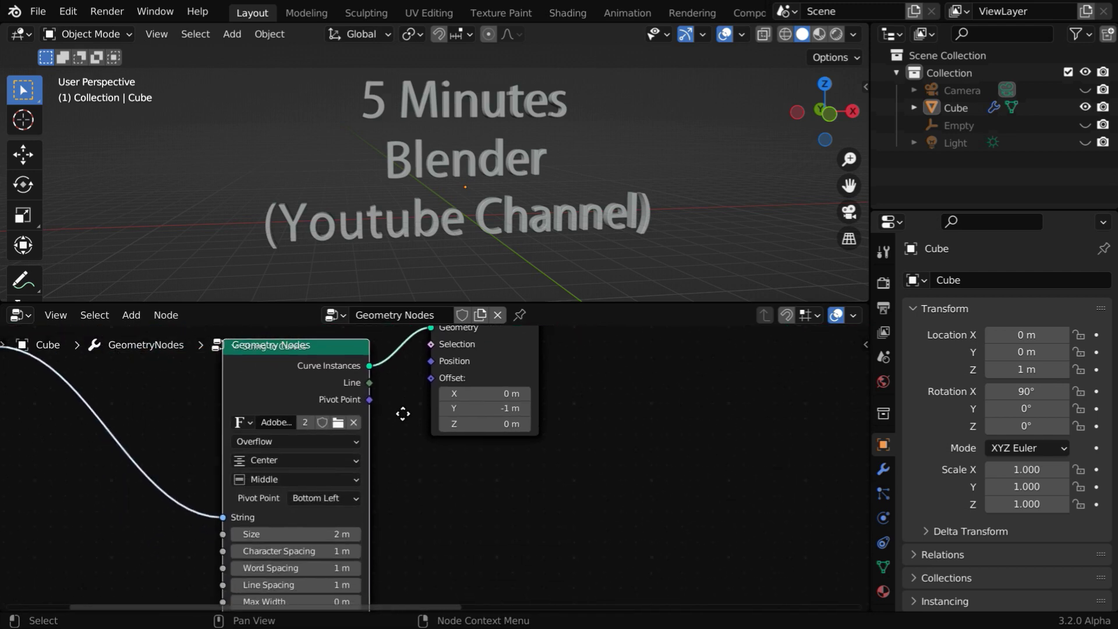
pyautogui.click(338, 423)
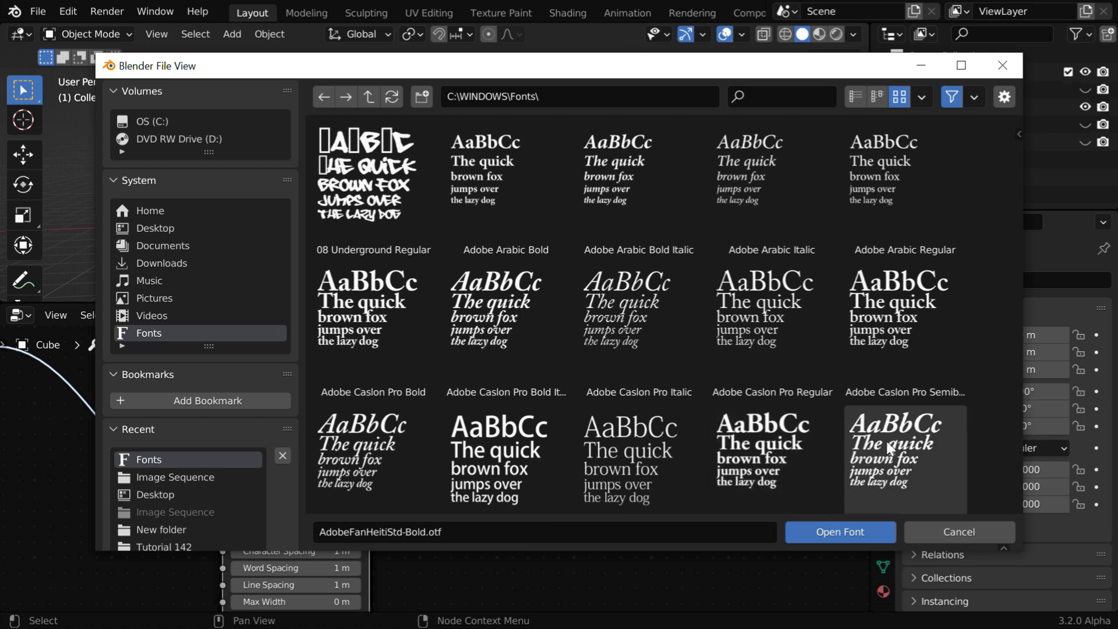
pyautogui.click(883, 451)
pyautogui.click(843, 531)
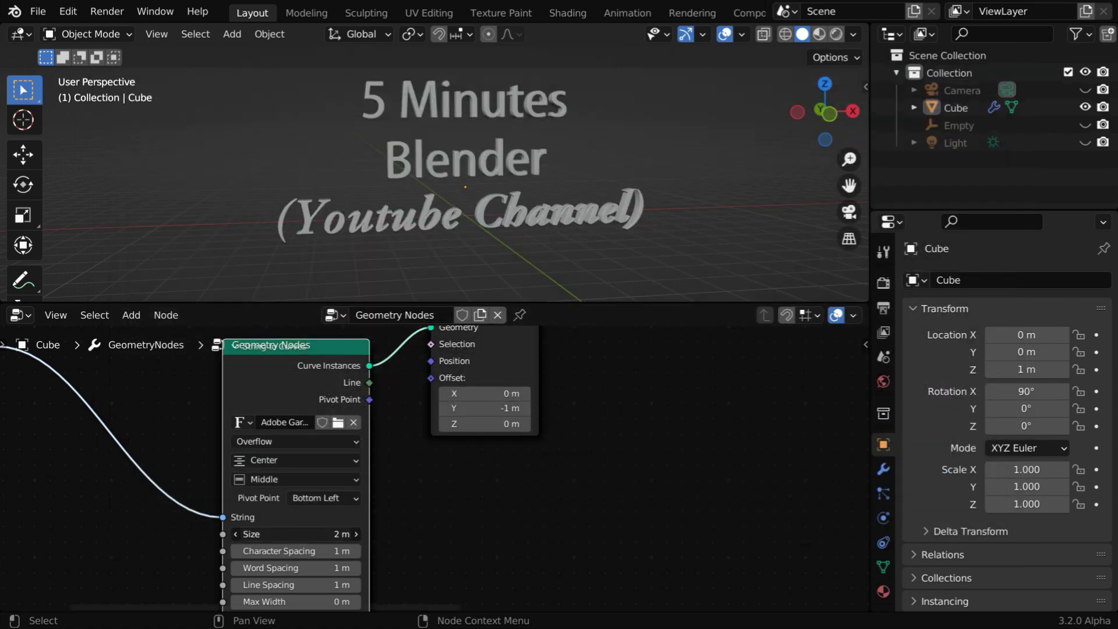
pyautogui.click(347, 535)
pyautogui.write('1')
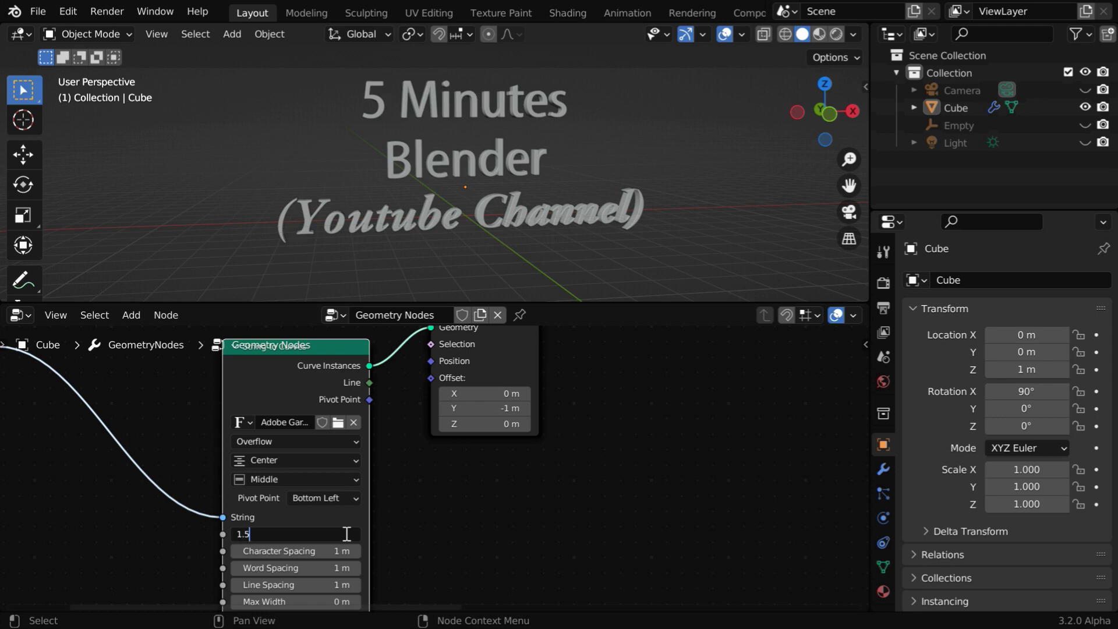
pyautogui.write('.5')
pyautogui.press('Return')
pyautogui.moveTo(567, 310); pyautogui.dragTo(603, 595)
# Select the 3D text, orbit to face its three lines, then deselect it.
pyautogui.click(533, 358)
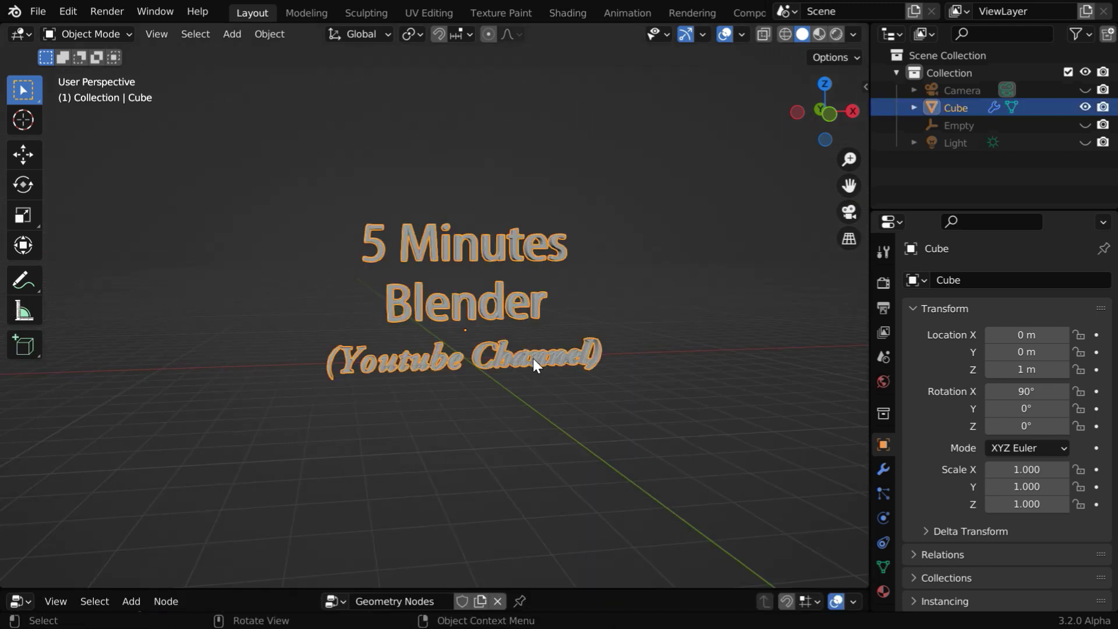
pyautogui.moveTo(533, 359); pyautogui.dragTo(636, 516, button='middle')
pyautogui.click(540, 485)
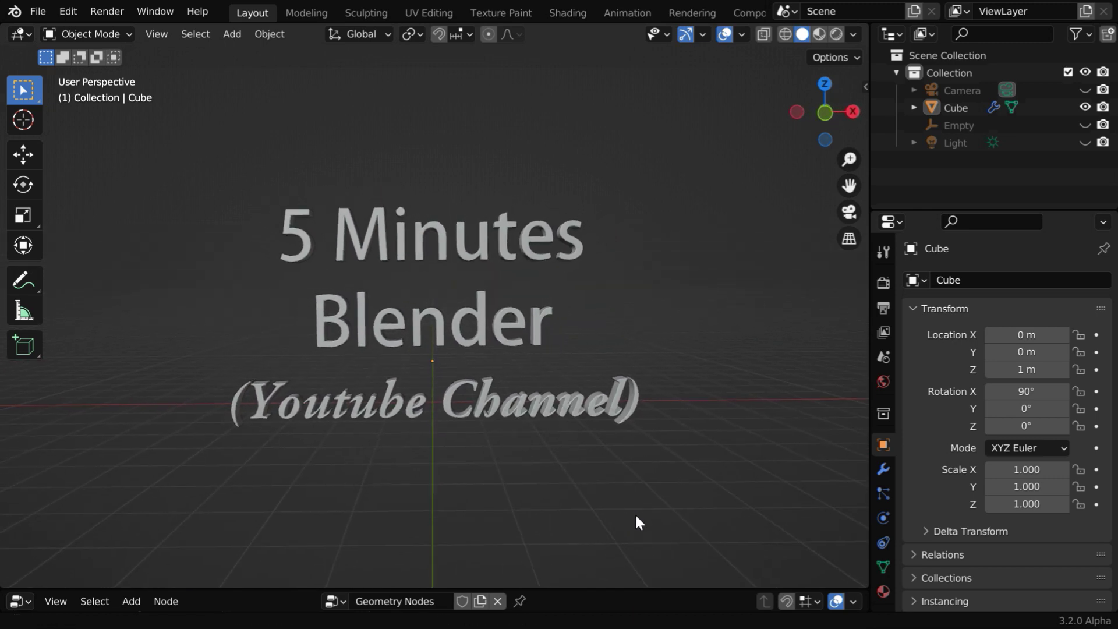